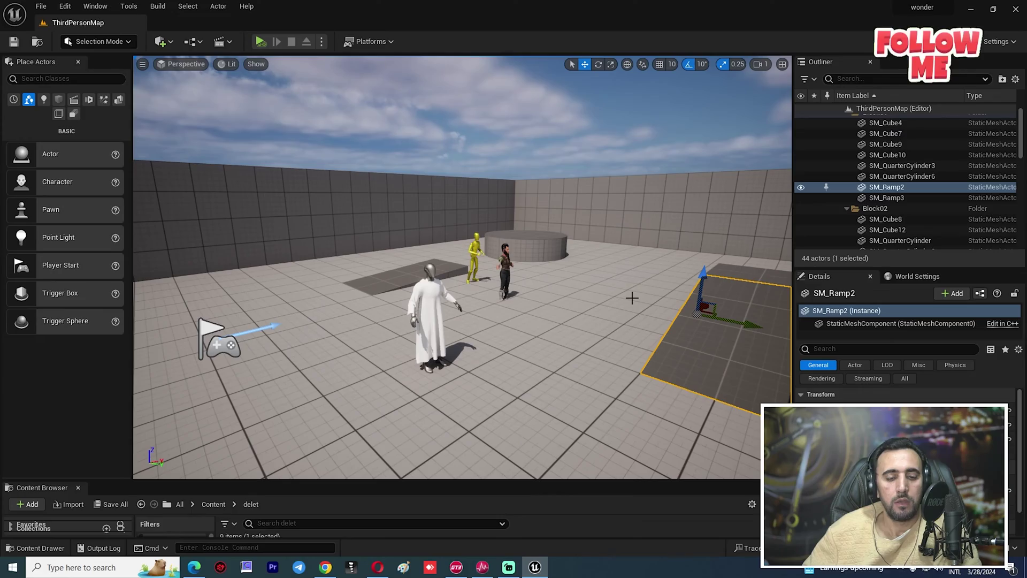
Step: Create a new level from the Basic template
right_click_drag(605, 257, 583, 315)
left_click(40, 6)
left_click(64, 33)
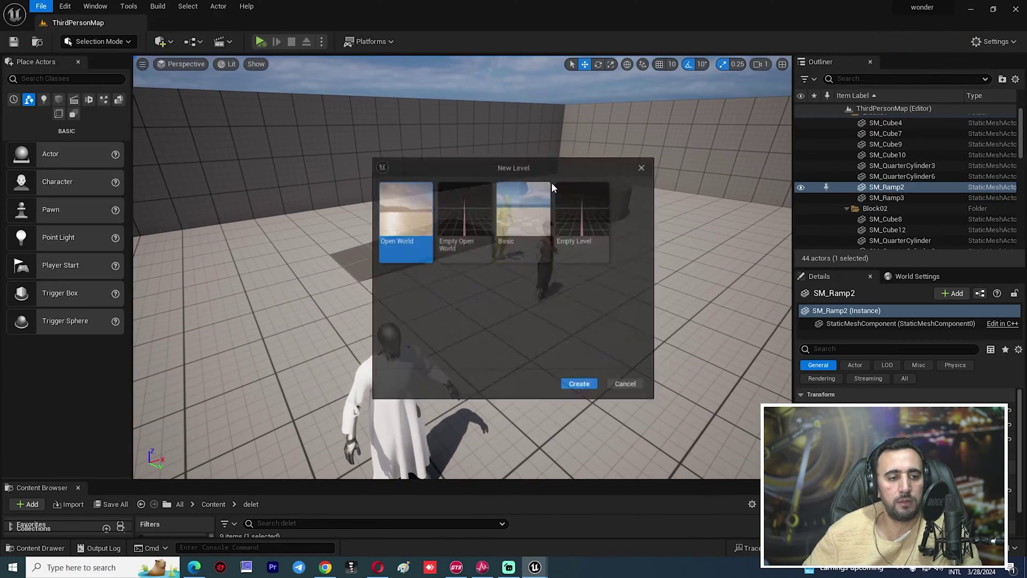
double_click(524, 222)
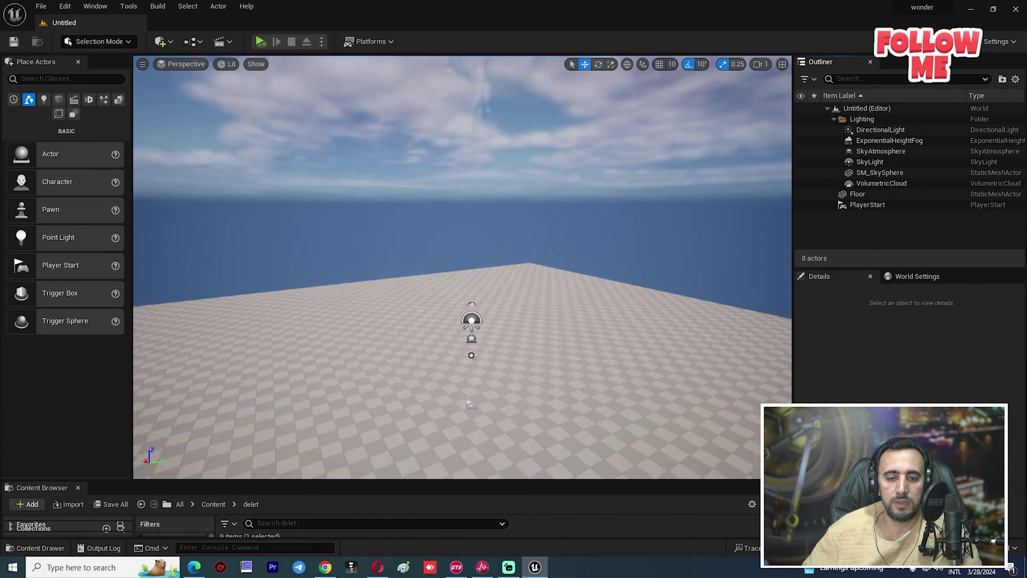
mouse_move(462, 266)
right_mouse_down()
mouse_move(514, 284)
mouse_move(466, 257)
mouse_move(481, 241)
mouse_move(471, 268)
right_mouse_up()
right_click_drag(629, 317, 441, 396)
Step: Place the Capoeira skeletal mesh from the delet folder on the level's floor
key("ctrl+space")
left_click(481, 233)
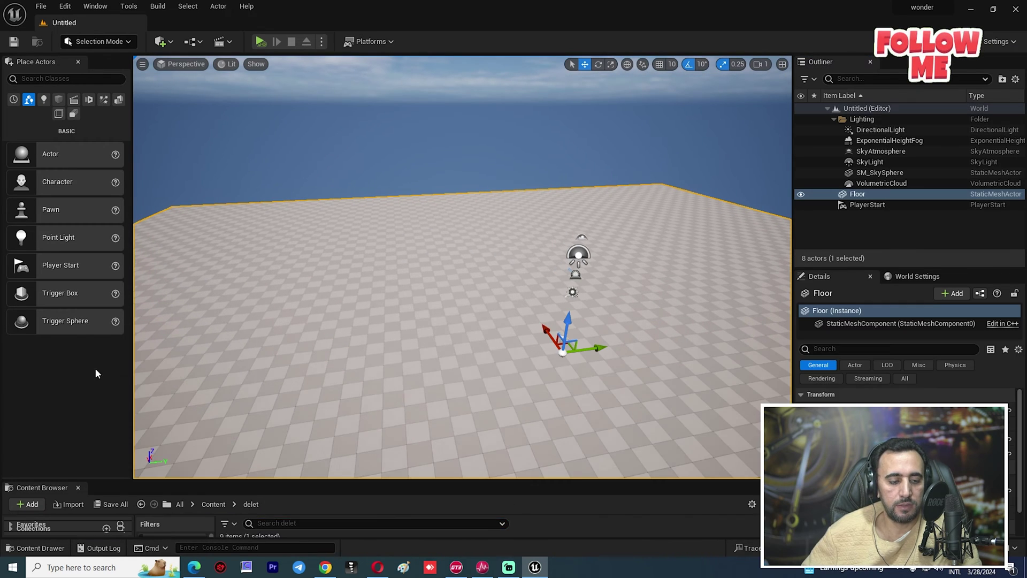
key("ctrl+space")
left_click(54, 435)
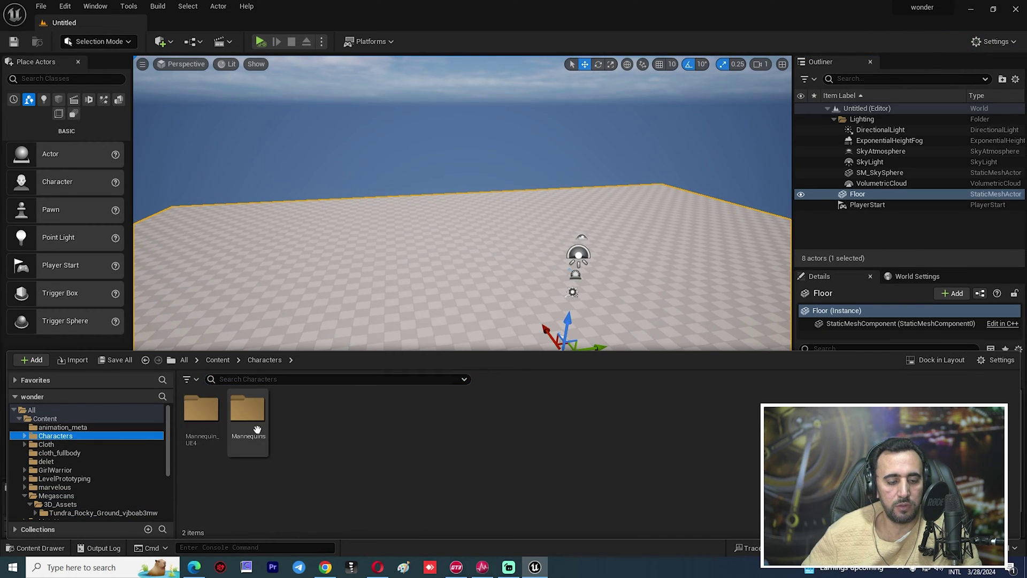
left_click(53, 462)
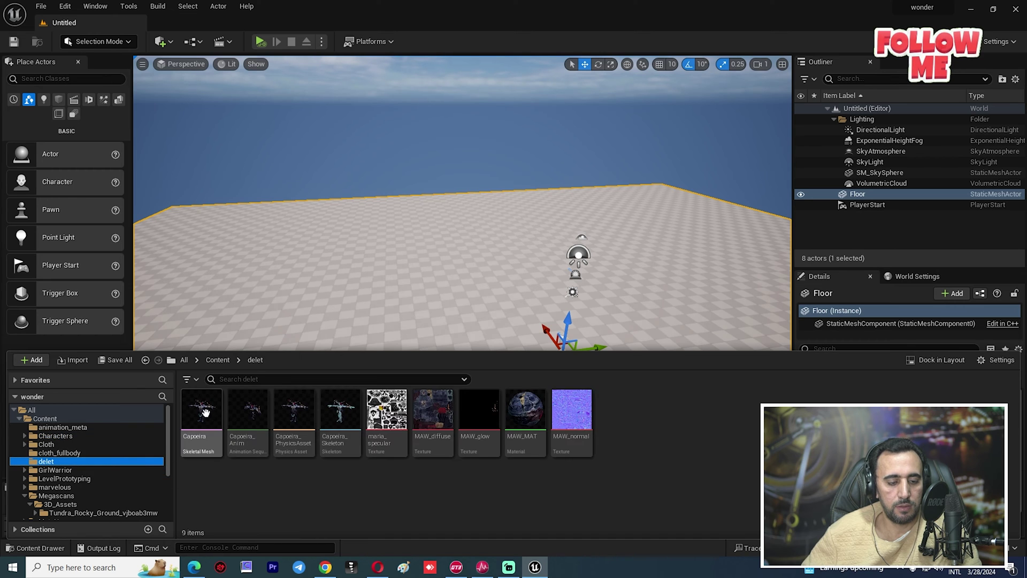
left_click_drag(202, 412, 478, 249)
left_click_drag(474, 295, 489, 300)
key("f")
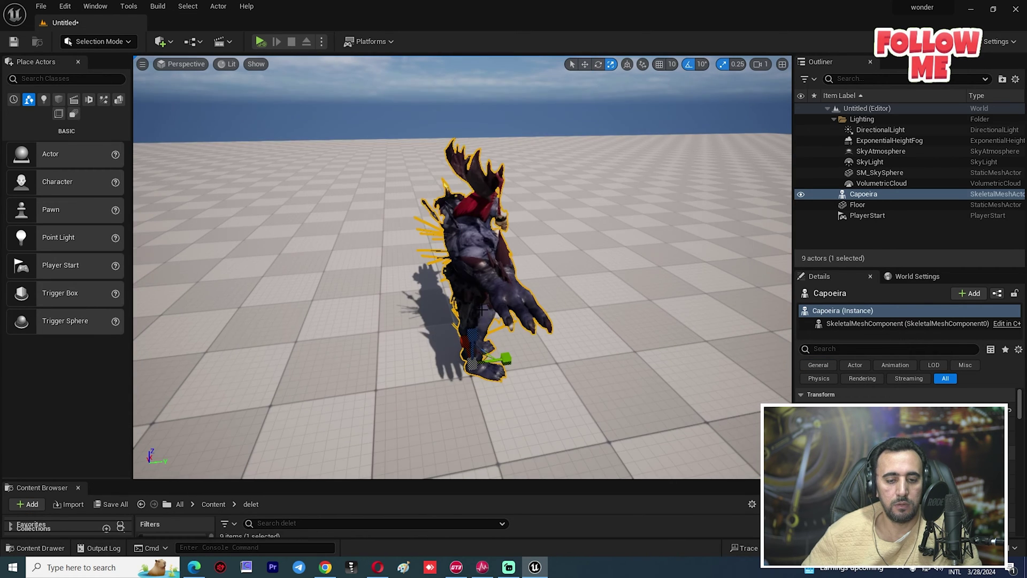
Step: Examine the placed Capoeira character up close and from the front at full height
key("r")
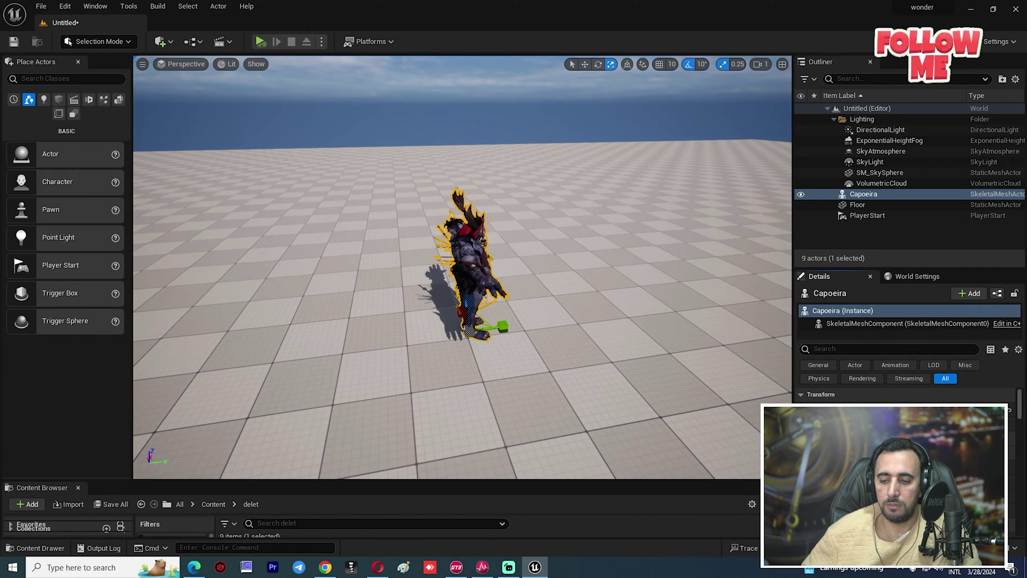
key("Return")
scroll(617, 232, "down", 5)
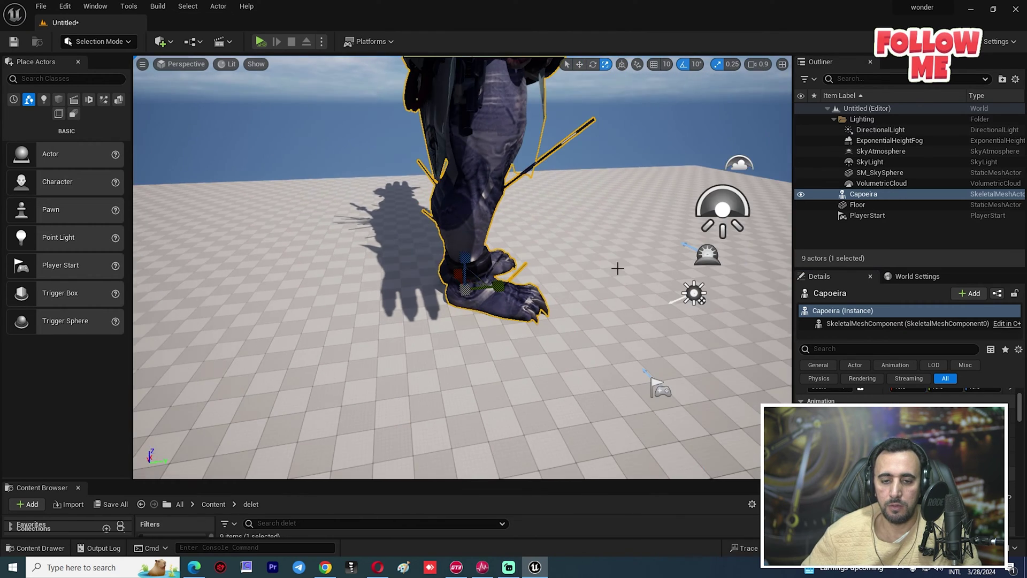
left_click_drag(617, 268, 706, 302, "alt")
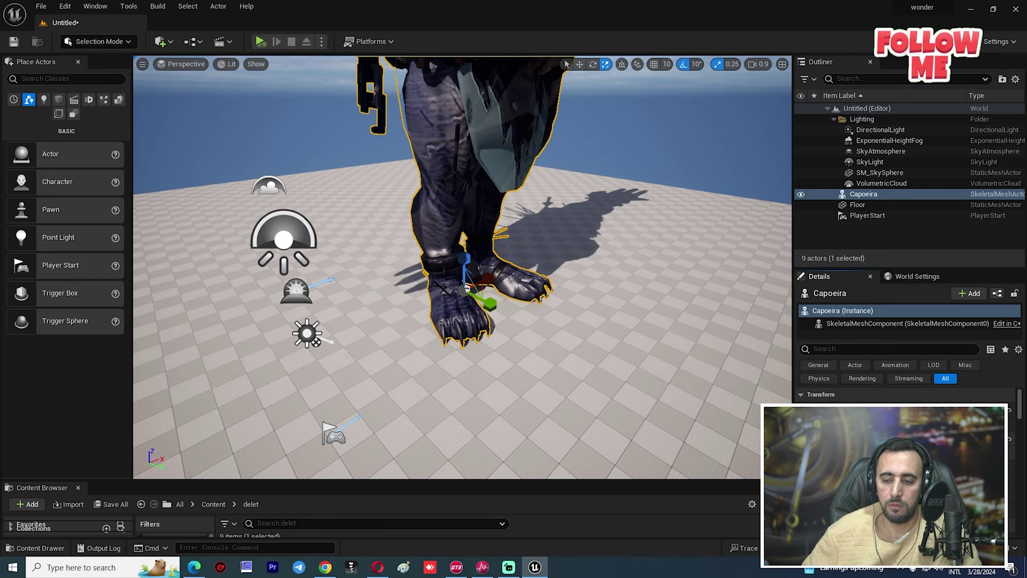
key("Return")
scroll(583, 275, "down", 5)
left_click_drag(598, 300, 705, 289, "alt")
left_click(705, 290)
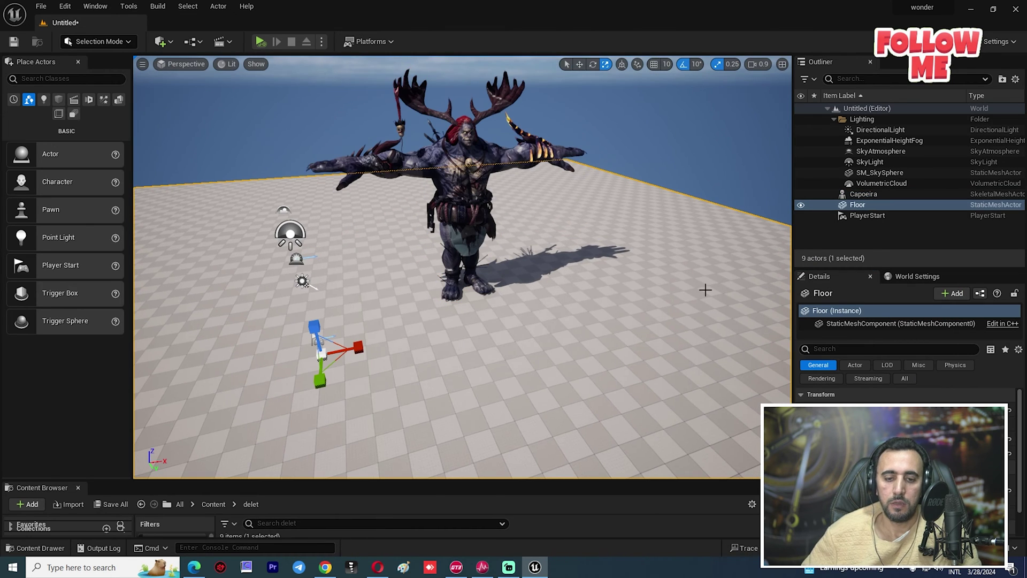
Step: Create a Level Sequence with its default name in the delet folder and open it in Sequencer
key("ctrl+space")
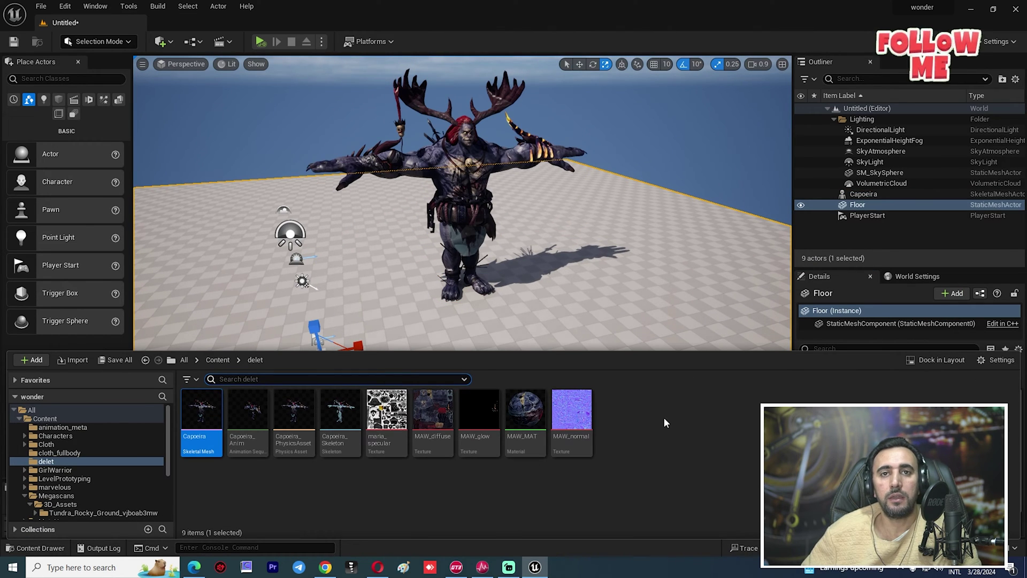
right_click(659, 420)
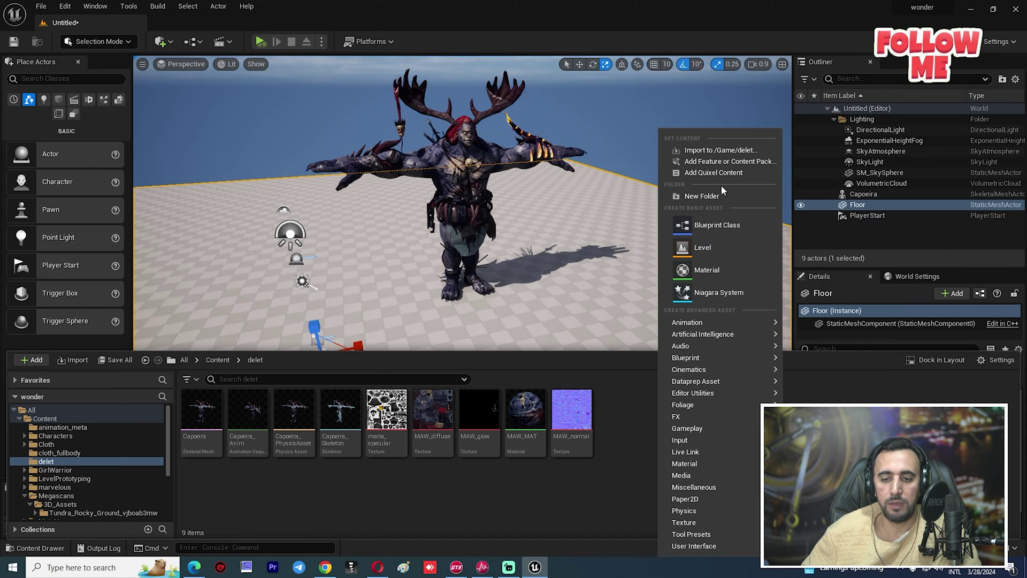
mouse_move(730, 368)
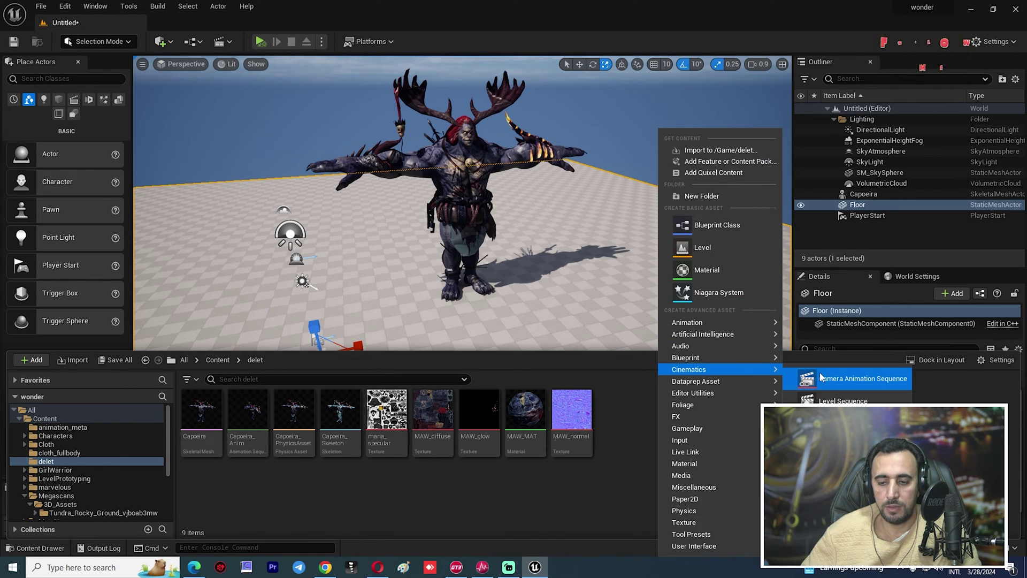
left_click(842, 402)
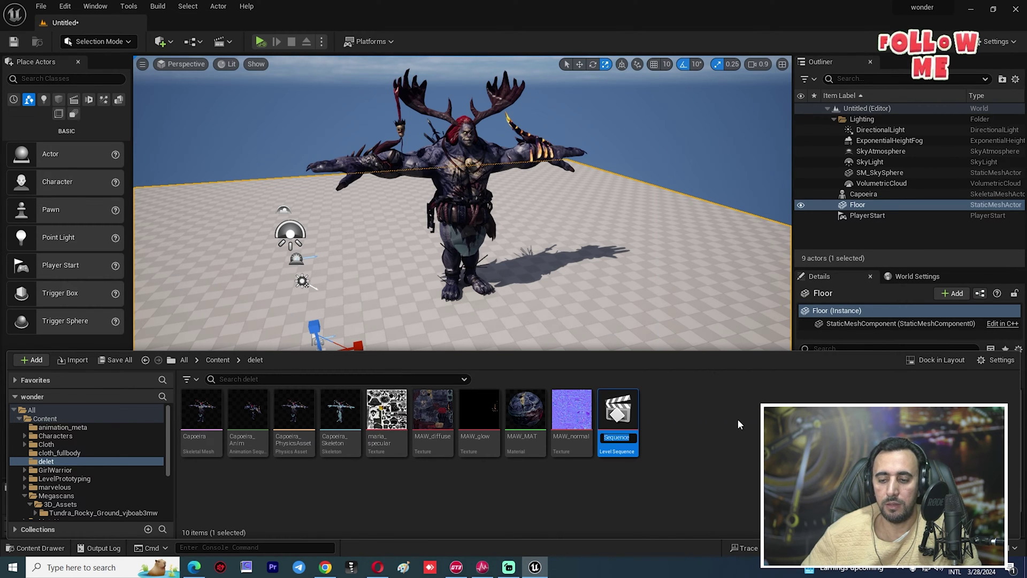
double_click(617, 415)
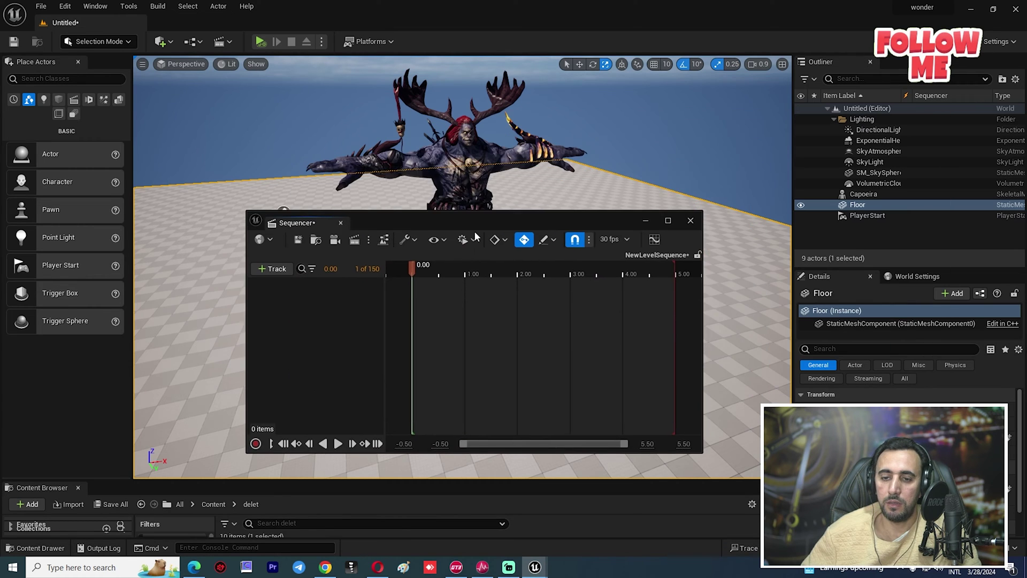
Step: Add the Capoeira actor to the sequence as a track
left_click(468, 161)
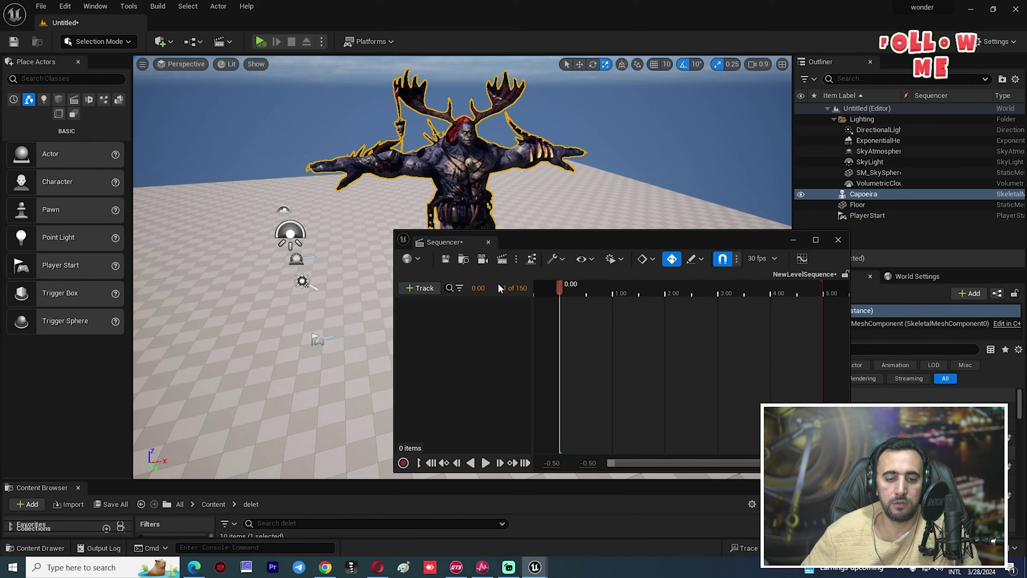
left_click(428, 288)
mouse_move(496, 306)
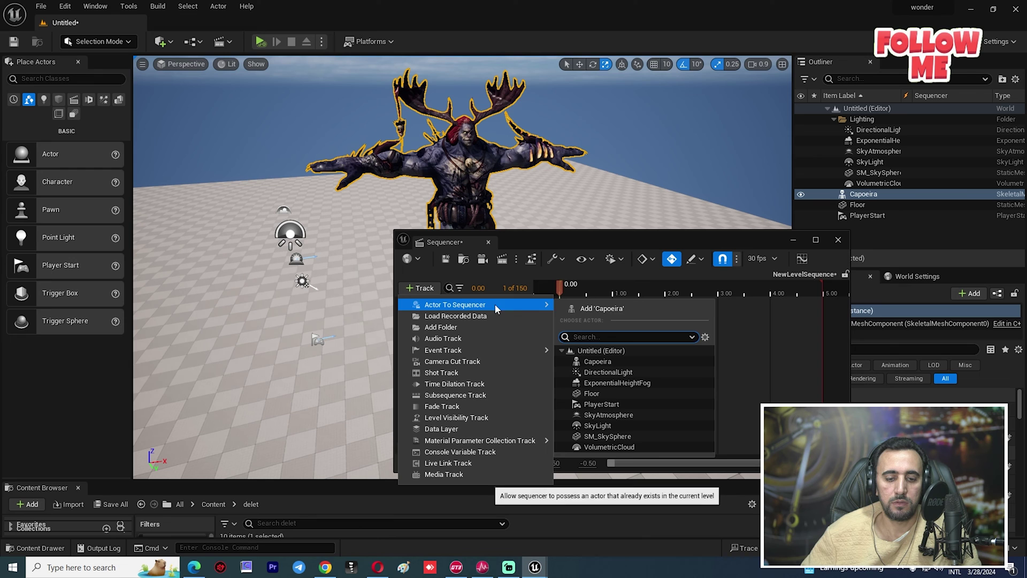
left_click(599, 308)
left_click_drag(612, 239, 836, 84)
Step: Place the level sequence asset in the level near the character's feet and raise it to a Z location of about 50
left_click(492, 306)
key("ctrl+space")
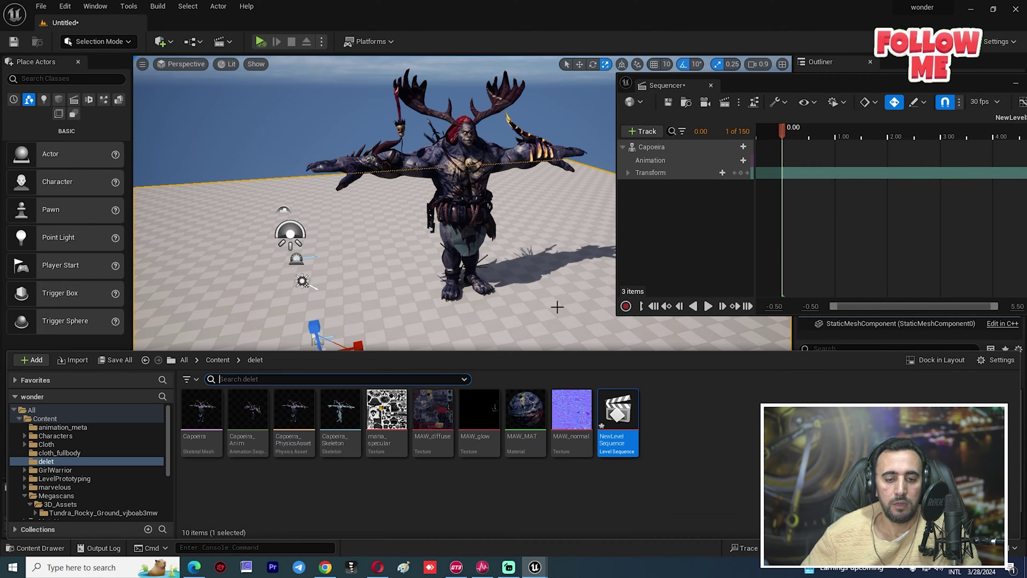
left_click_drag(609, 421, 509, 294)
left_click_drag(486, 367, 484, 367)
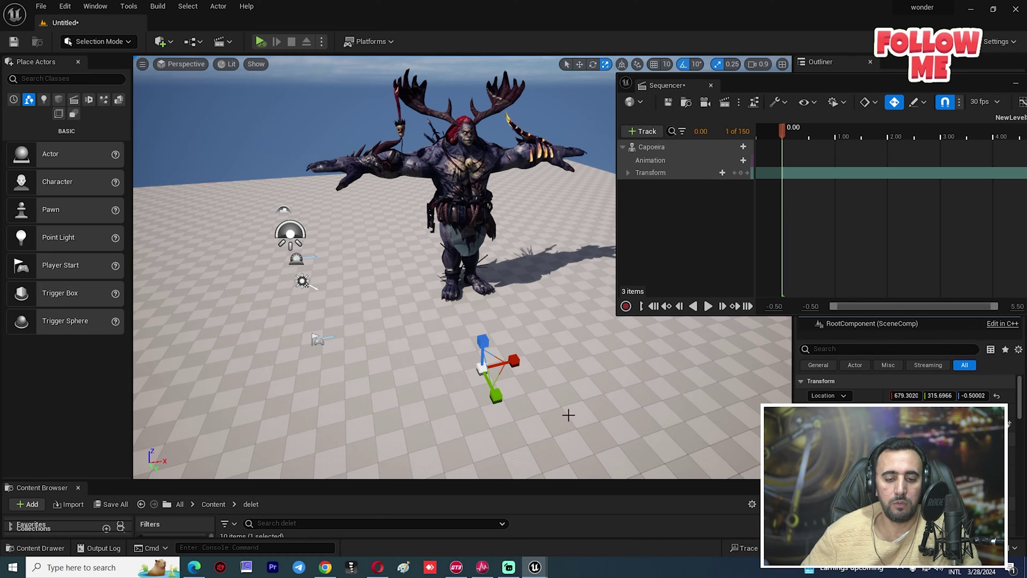
left_click_drag(569, 412, 557, 398, "alt")
key("w")
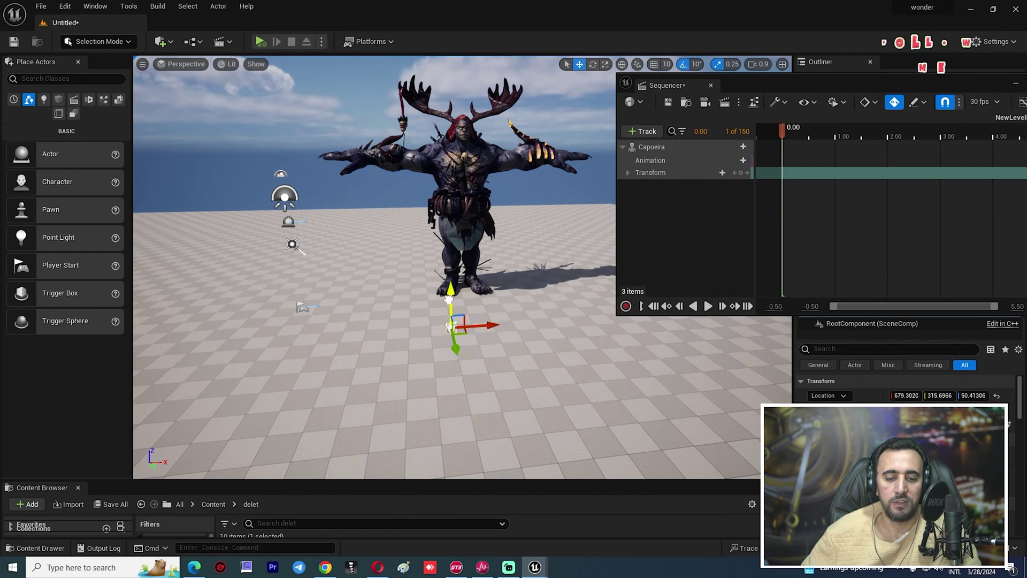
left_click(518, 369)
left_click_drag(519, 370, 511, 394, "alt")
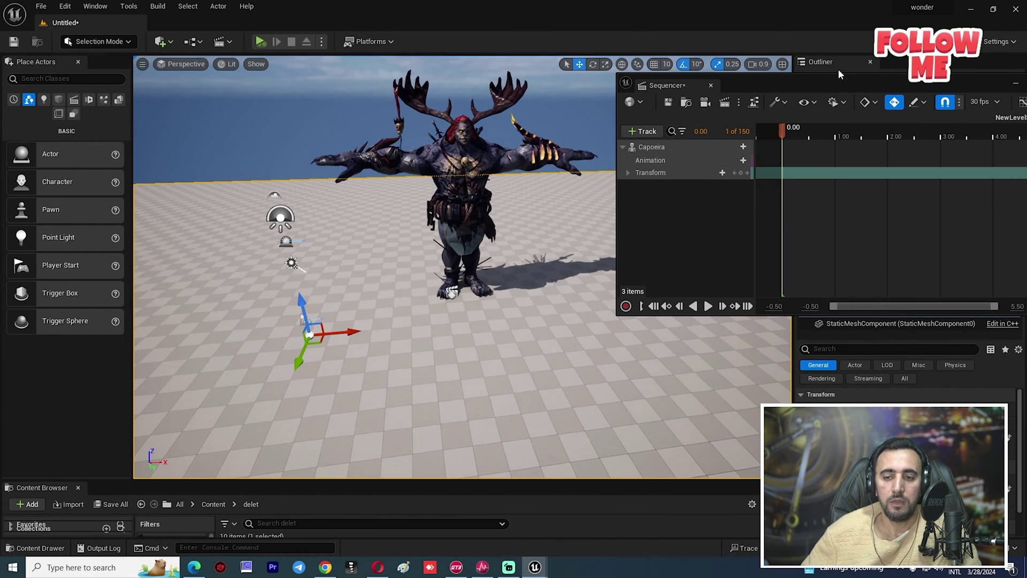
Step: Add the Capoeira_Anim animation to the Capoeira track in the sequence
left_click_drag(848, 81, 804, 103)
left_click(608, 166)
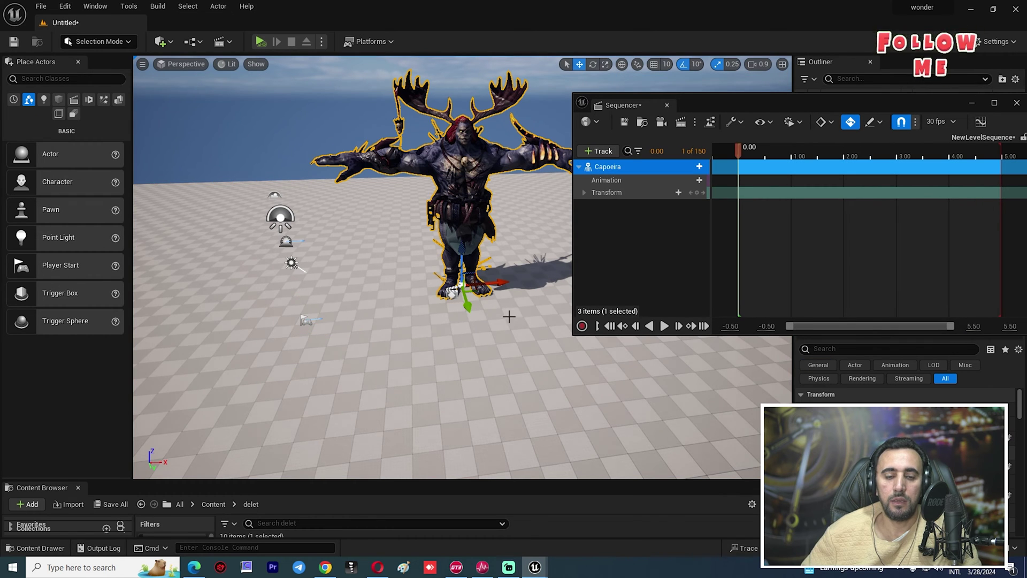
left_click(699, 167)
mouse_move(741, 192)
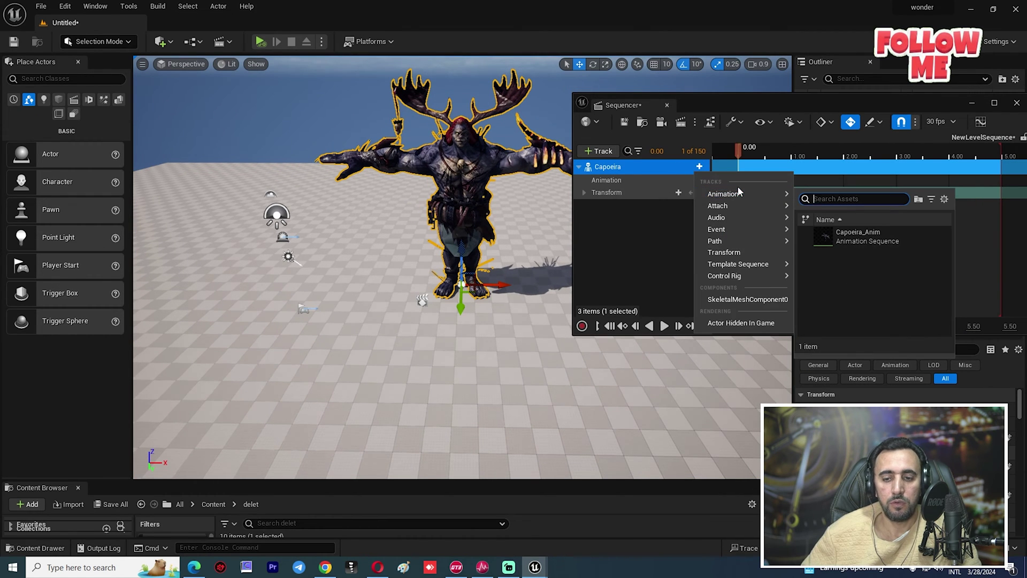
left_click(857, 235)
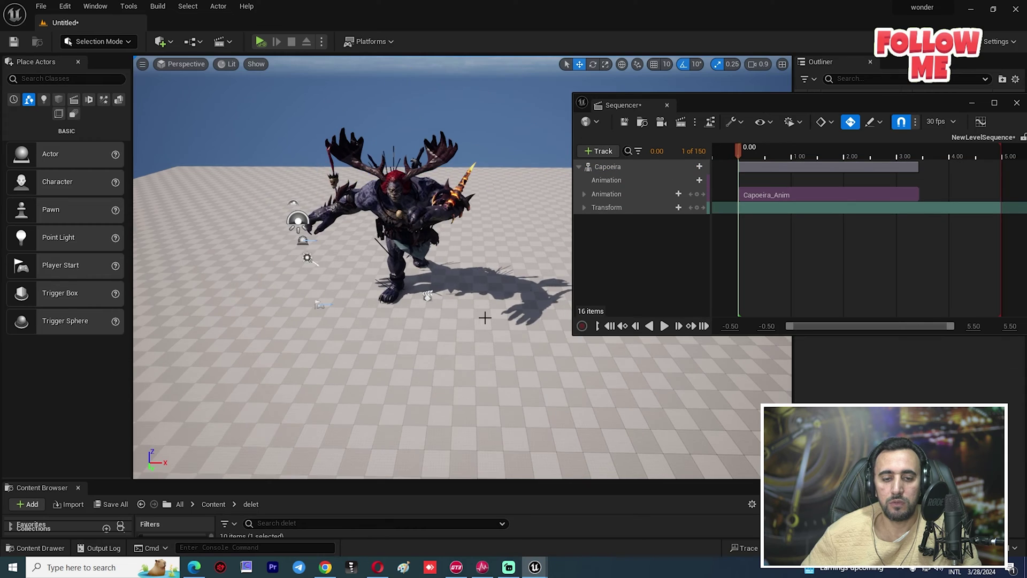
Step: Play the sequence from the start to check the character's animation, and scrub back to frame 40
left_click(744, 157)
key("space")
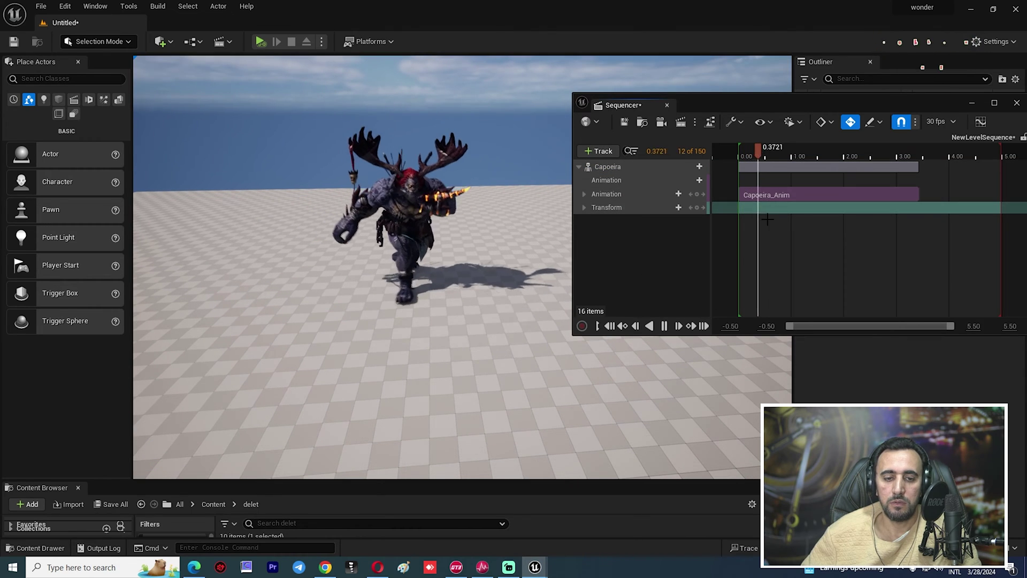
right_click_drag(425, 317, 388, 358)
key("space")
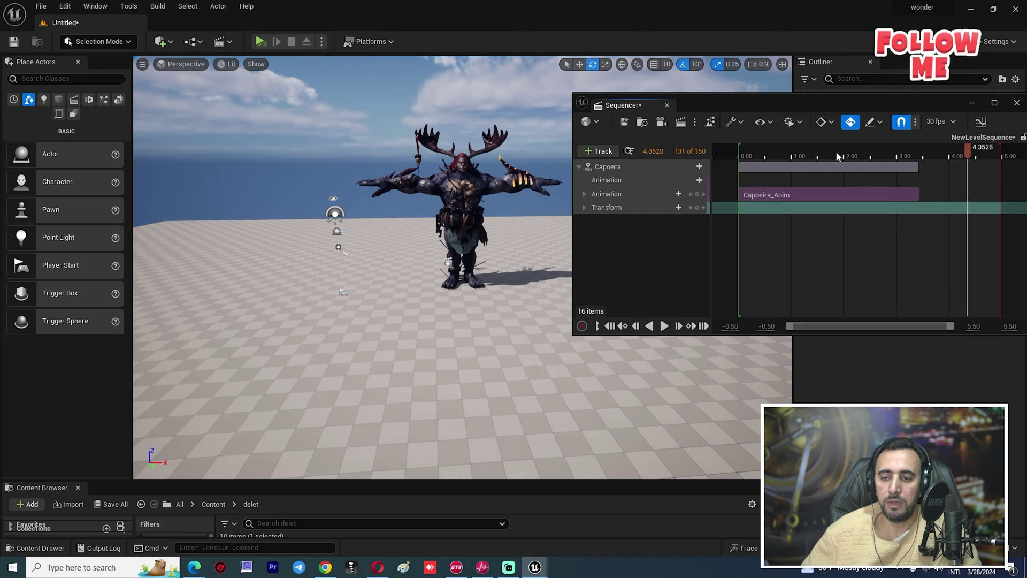
left_click_drag(837, 156, 808, 159)
Step: Delete the floor and place the Tundra Rocky Ground mesh under the character instead
left_click(503, 348)
key("Delete")
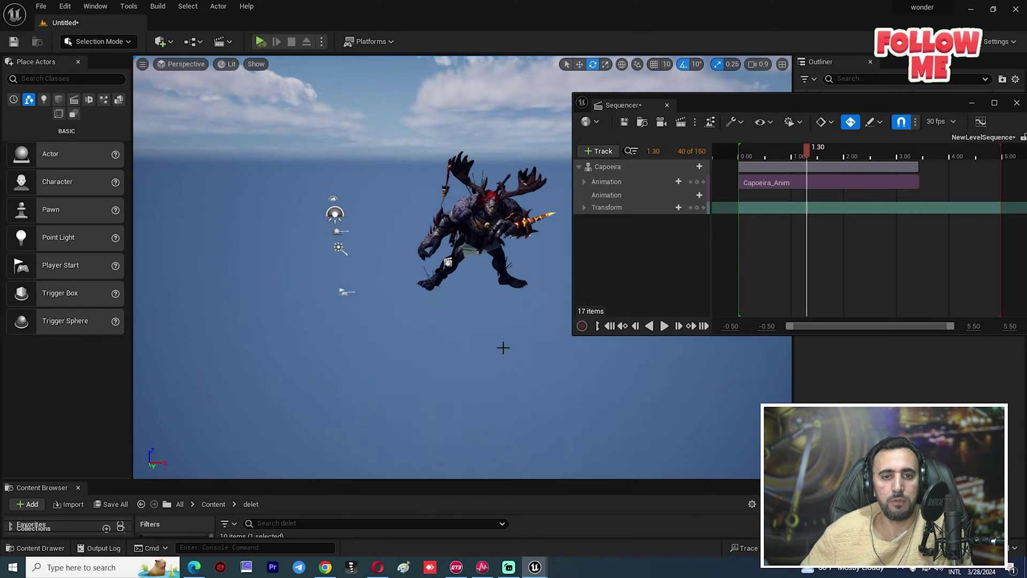
key("ctrl+space")
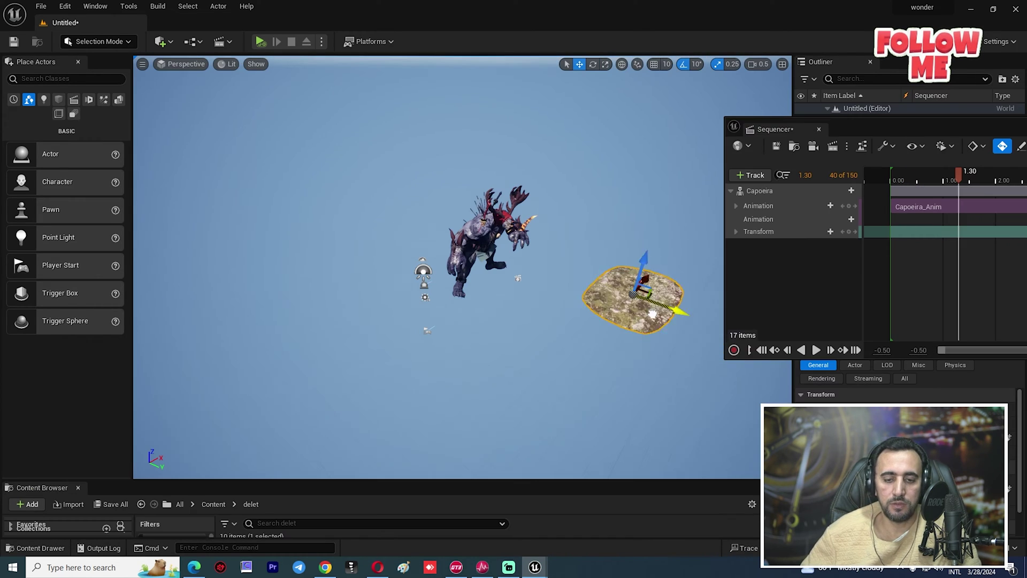
left_click_drag(500, 244, 510, 284)
key("f")
left_click_drag(596, 351, 499, 255, "alt")
left_click_drag(499, 255, 460, 252, "alt")
right_click_drag(460, 251, 508, 252, "alt")
Step: Shorten the sequence's playback range to end at frame 119
left_click_drag(936, 124, 564, 251)
left_click(513, 308)
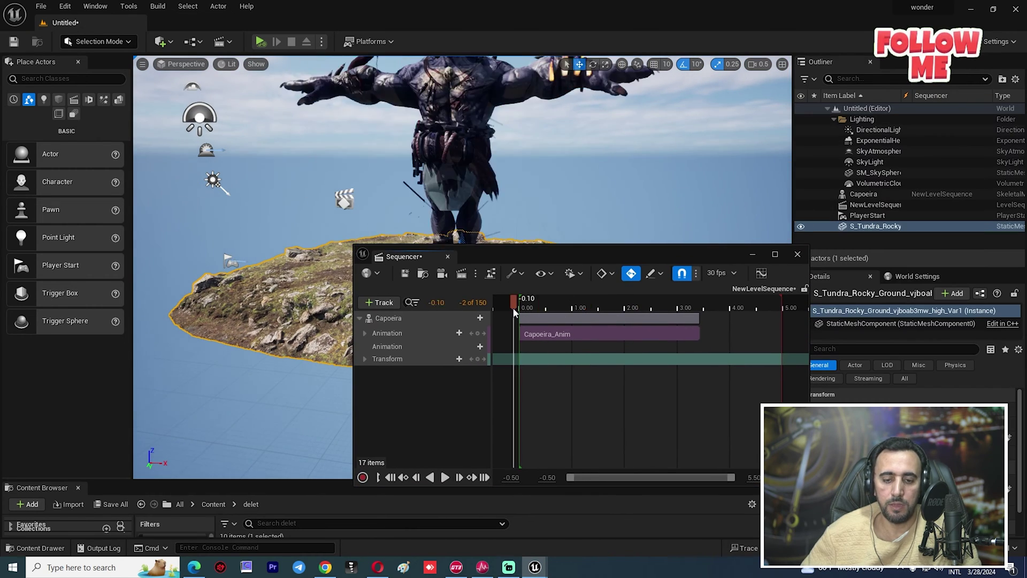
mouse_move(513, 307)
left_mouse_down()
mouse_move(577, 306)
mouse_move(515, 309)
left_mouse_up()
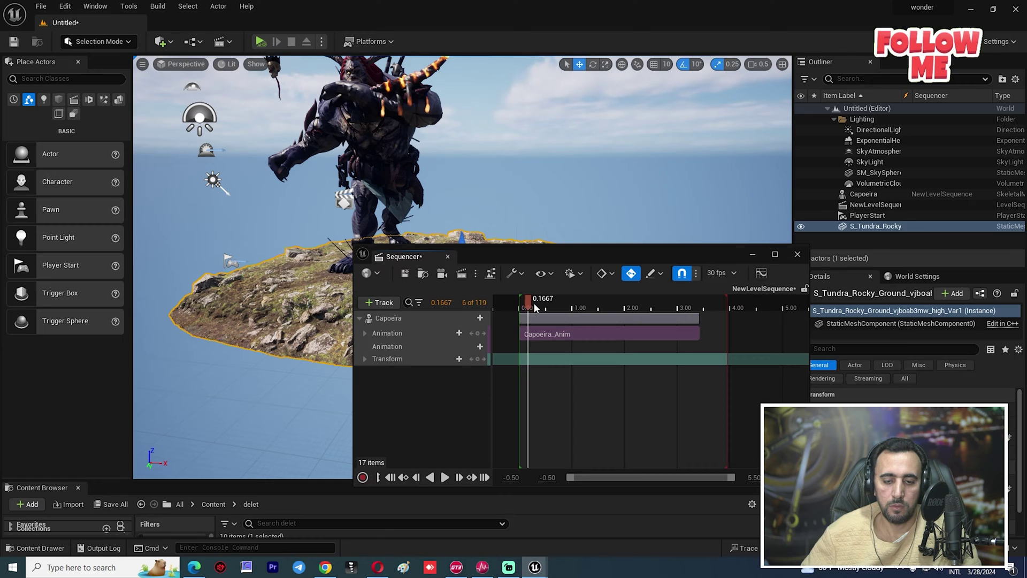
Step: Play the shortened sequence and examine the character on the rocky ground from the front
key("space")
left_click_drag(550, 256, 748, 275)
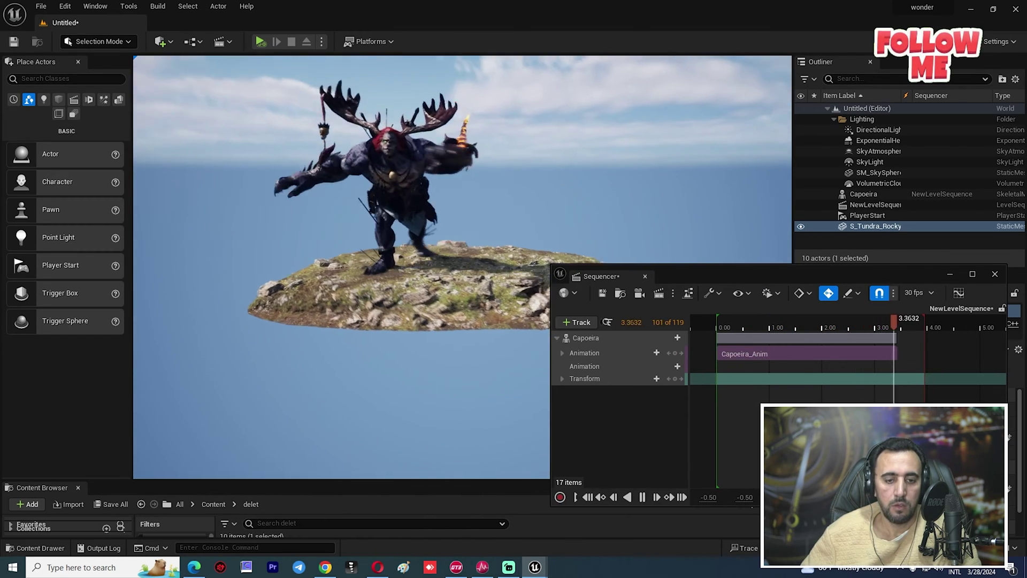
left_click_drag(771, 278, 697, 345)
right_click_drag(629, 92, 642, 61)
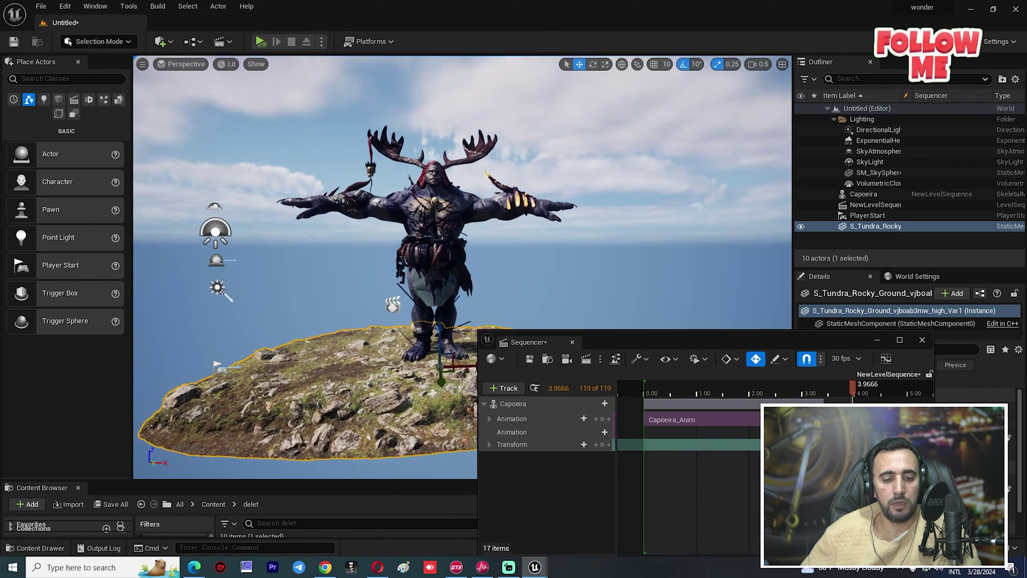
scroll(629, 92, "up", 4)
left_click_drag(741, 342, 818, 272)
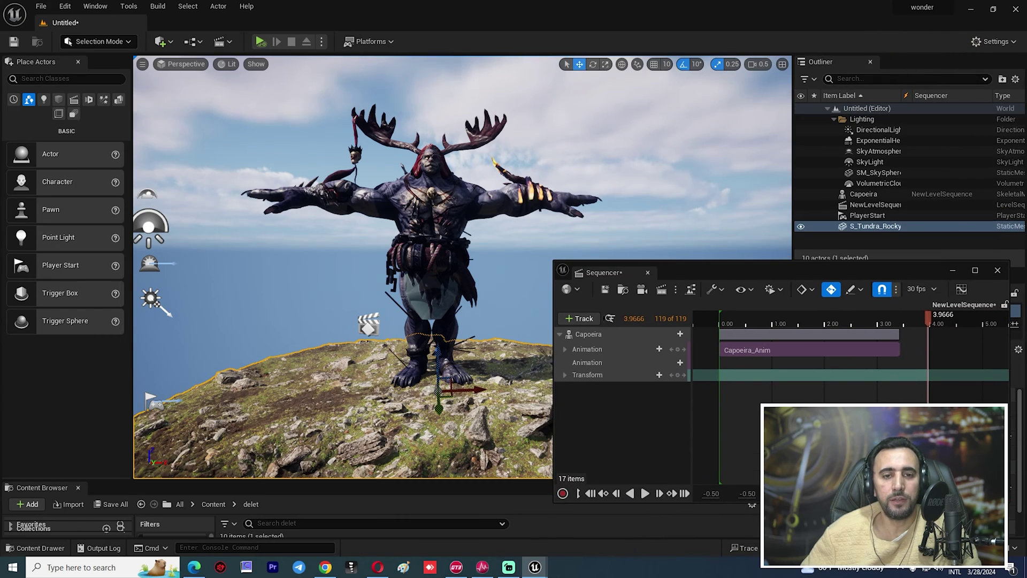
mouse_move(463, 241)
right_mouse_down()
mouse_move(466, 219)
mouse_move(471, 262)
mouse_move(472, 248)
right_mouse_up()
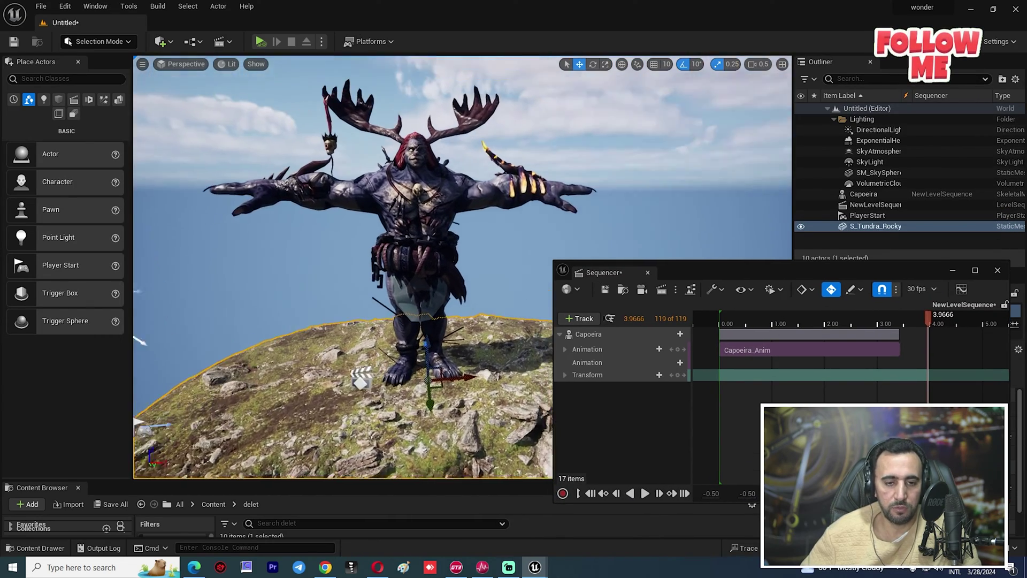
scroll(500, 114, "down", 3)
left_click(582, 144)
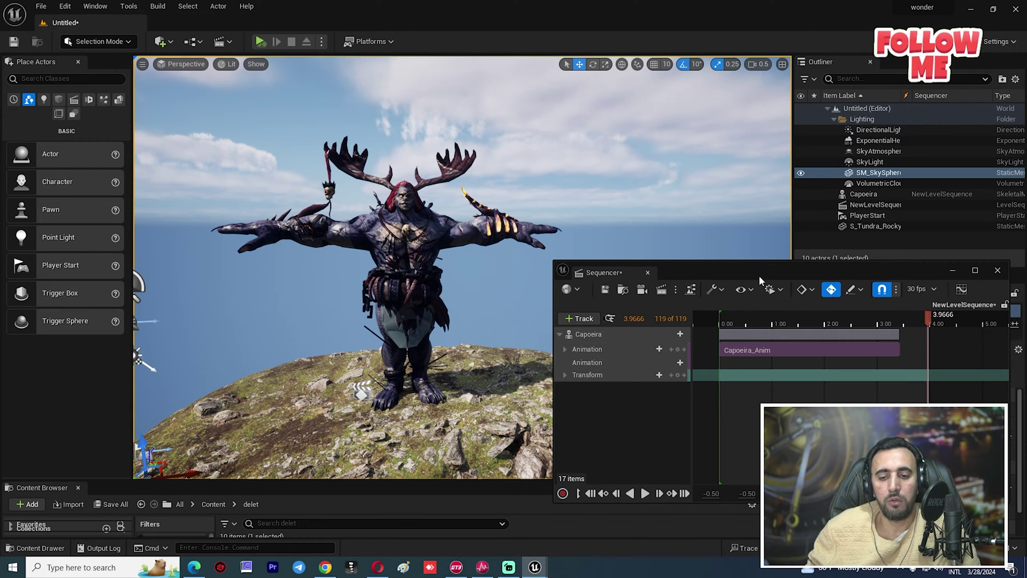
Step: Enlarge the floating Sequencer window and save the level in the Content folder as test
left_click_drag(759, 272, 759, 181)
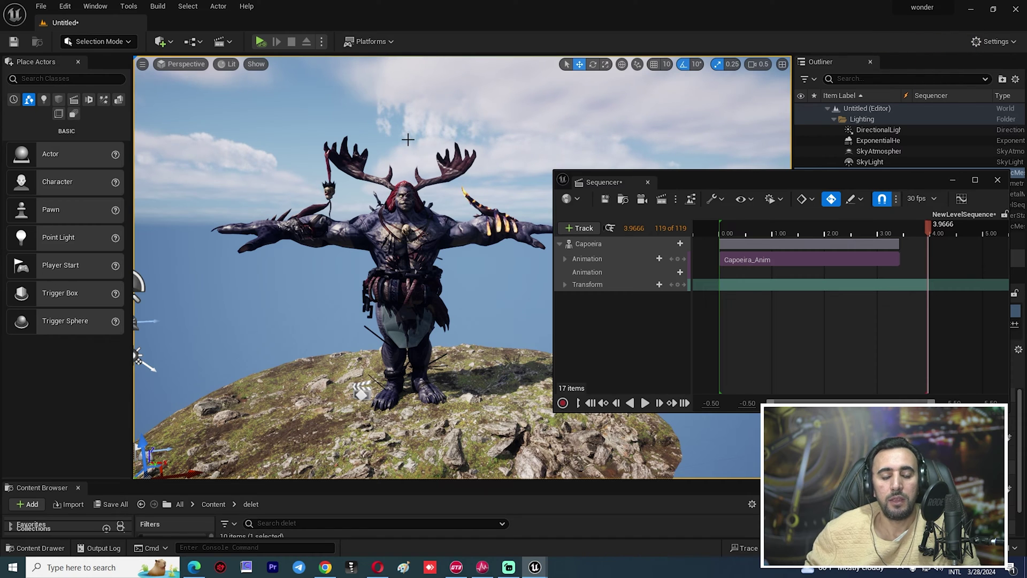
left_click_drag(770, 185, 779, 112)
left_click_drag(565, 340, 454, 479)
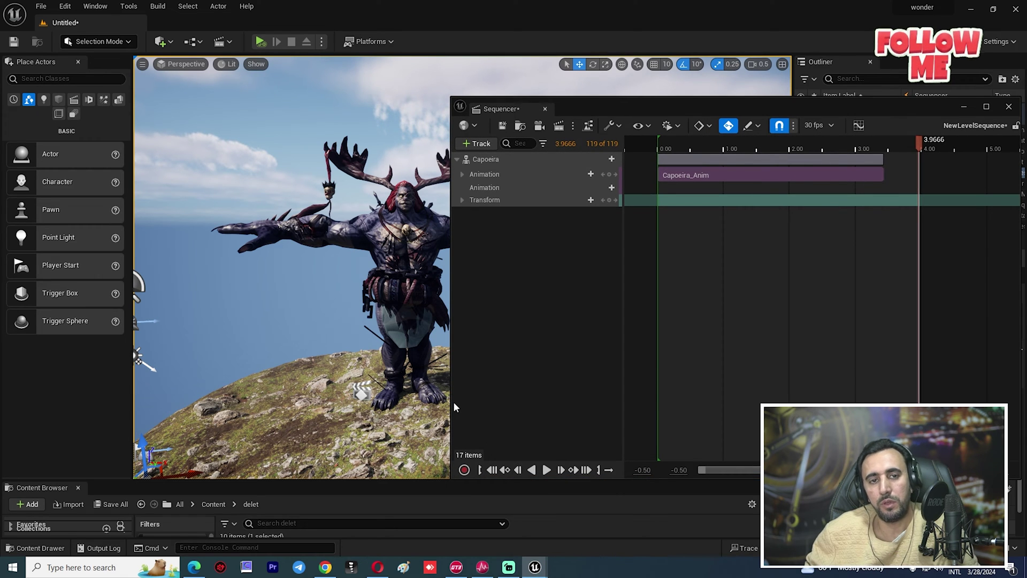
left_click(399, 300)
key("ctrl+s")
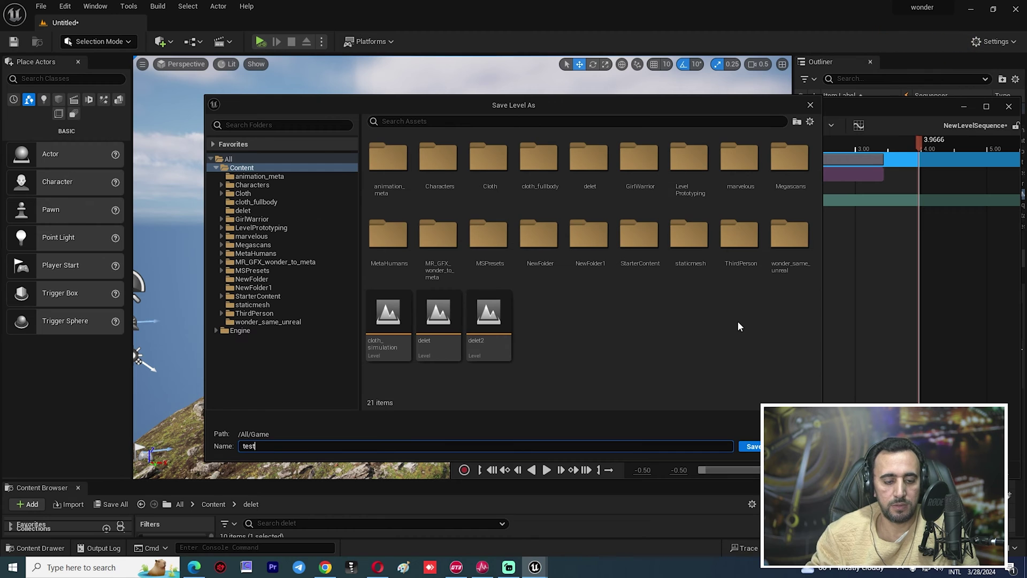
key("Return")
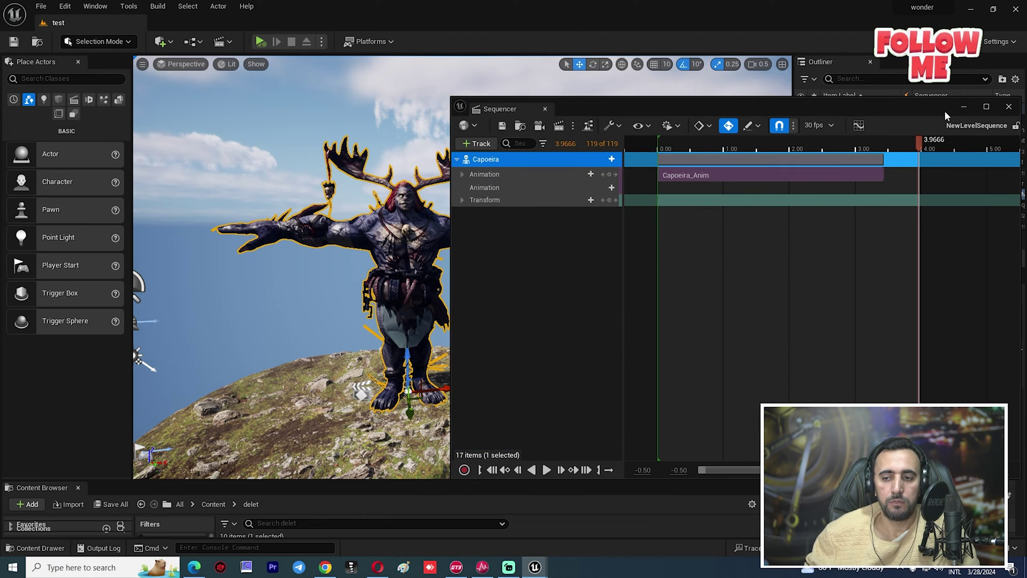
Step: In the project's rendering settings, set alpha channel support in post processing to Allow through tonemapper
left_click_drag(946, 115, 932, 139)
left_click(64, 6)
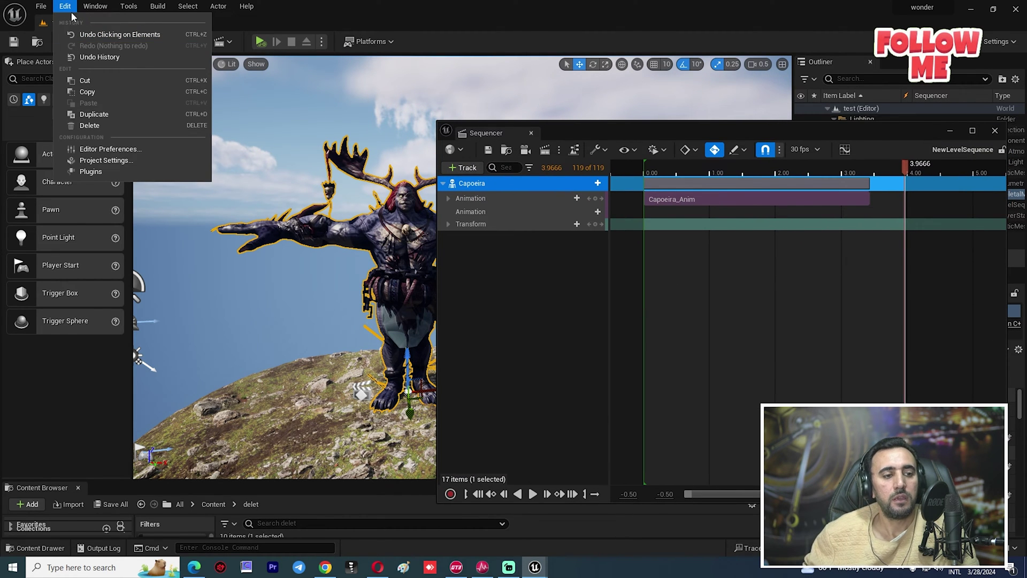
left_click(109, 161)
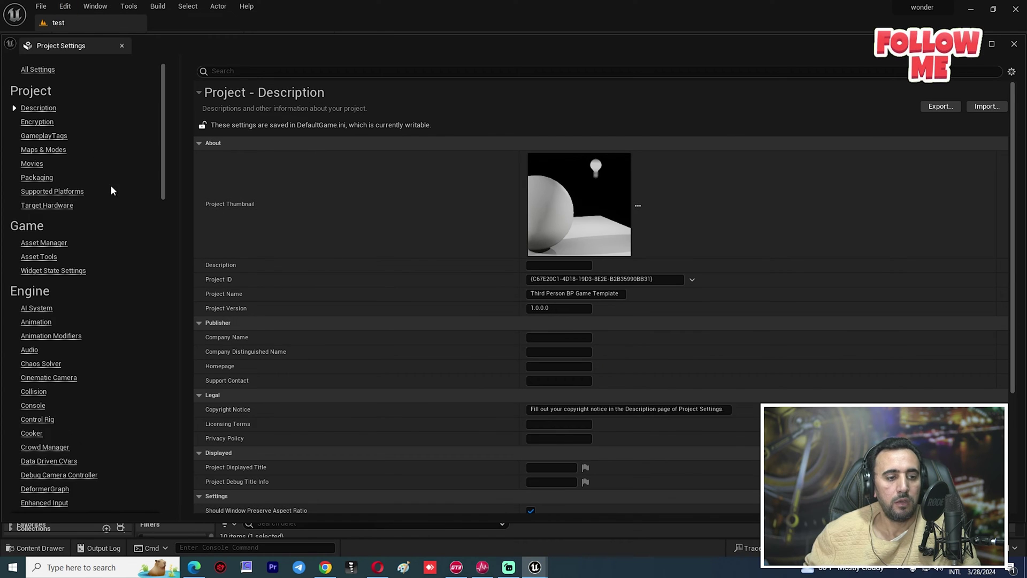
left_click(277, 75)
type("alph")
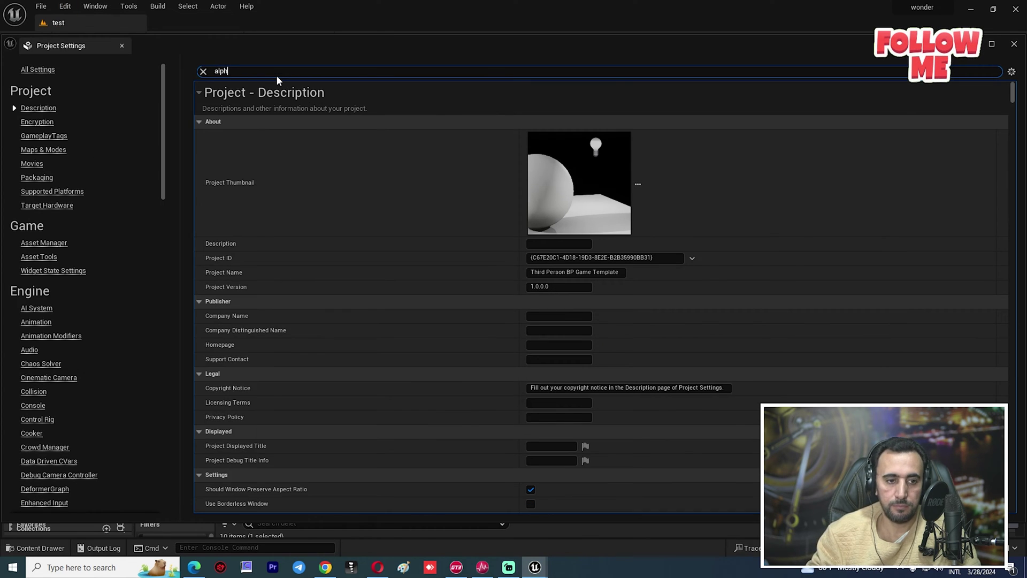
type("a")
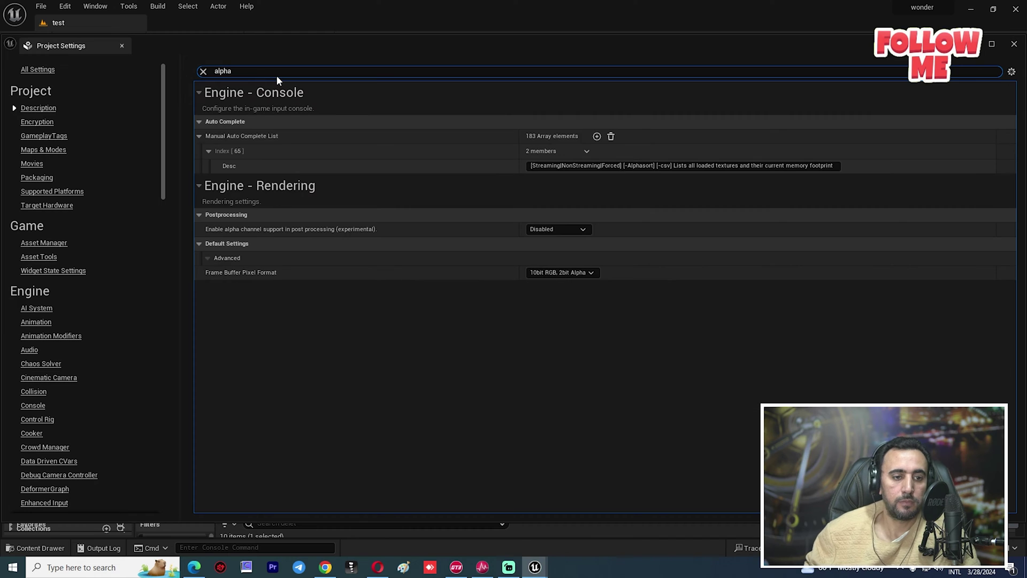
left_click(558, 229)
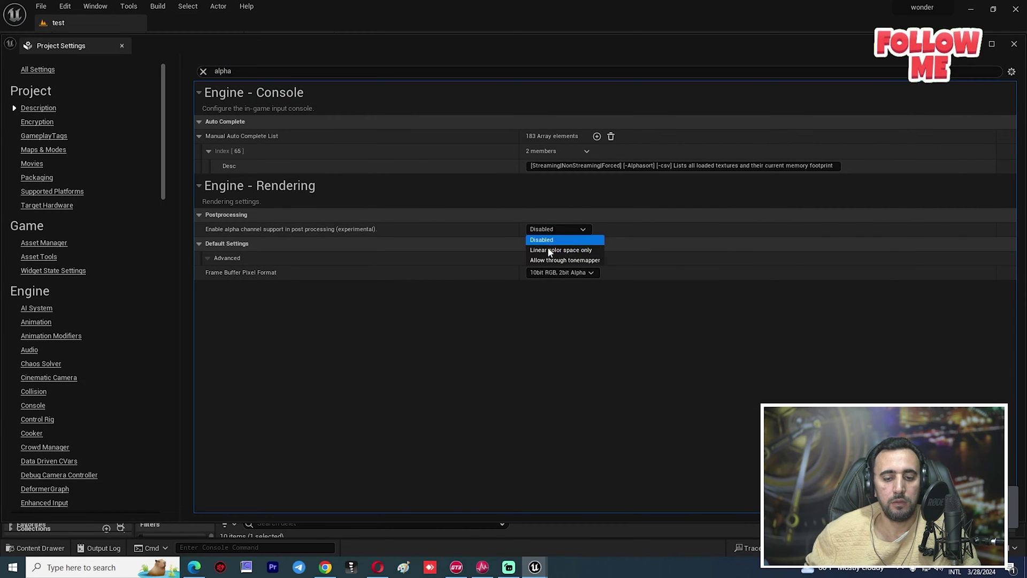
left_click(559, 259)
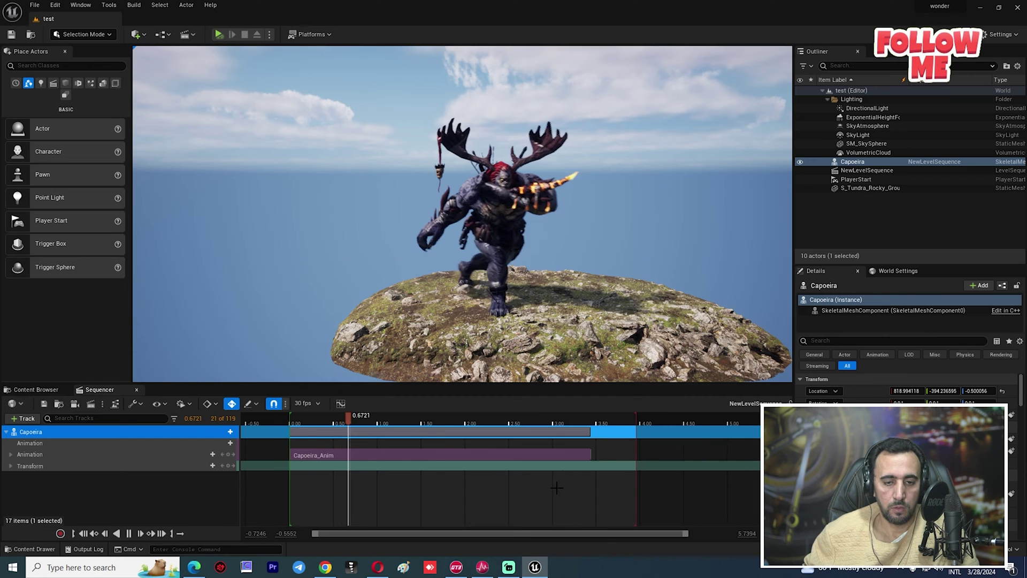
Step: Extend the Capoeira_Anim section to about 22 seconds and the sequence's playback range to end at frame 656
scroll(557, 487, "down", 12, "ctrl")
key("space")
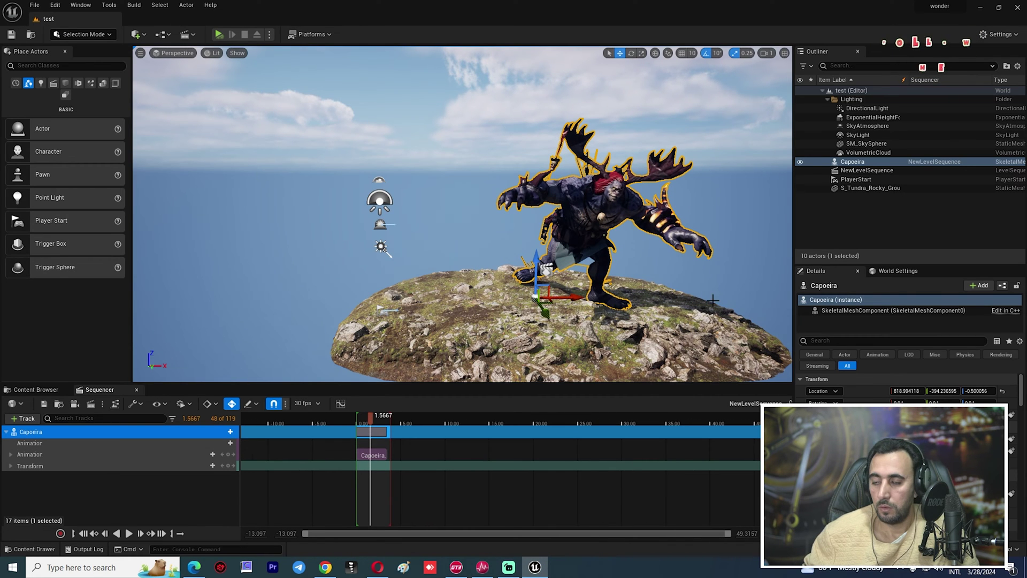
left_click(730, 252)
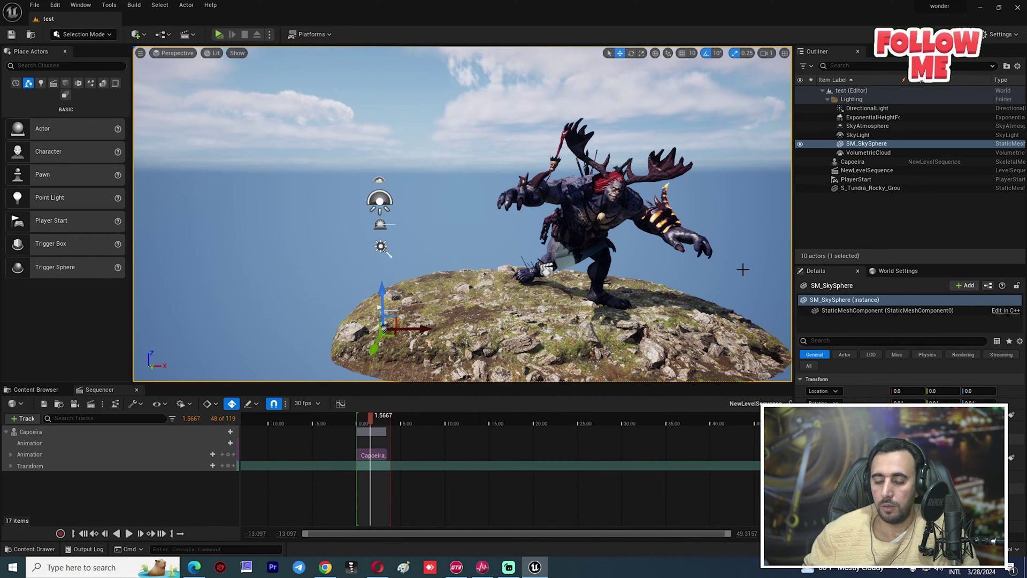
right_click_drag(713, 287, 723, 309)
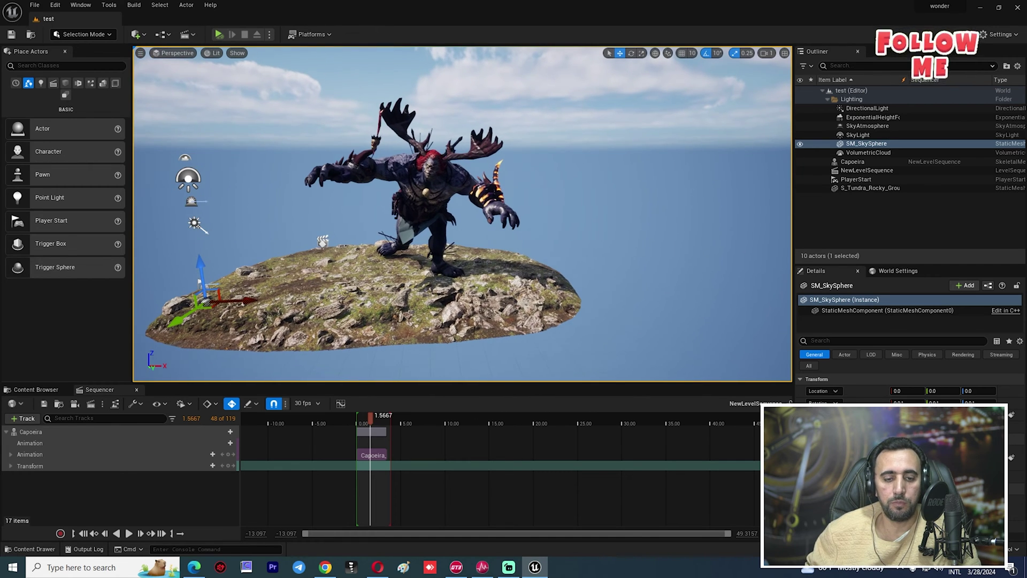
left_click_drag(385, 432, 520, 433)
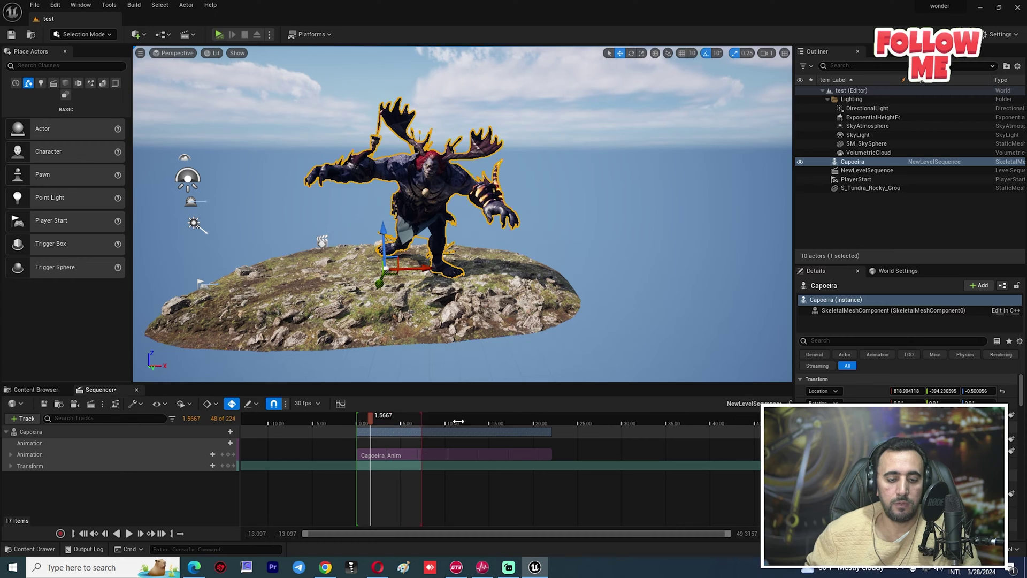
left_click_drag(459, 421, 550, 422)
Step: Pilot the Cine Camera Actor and adjust its framing of the character on the rocky ground
key("space")
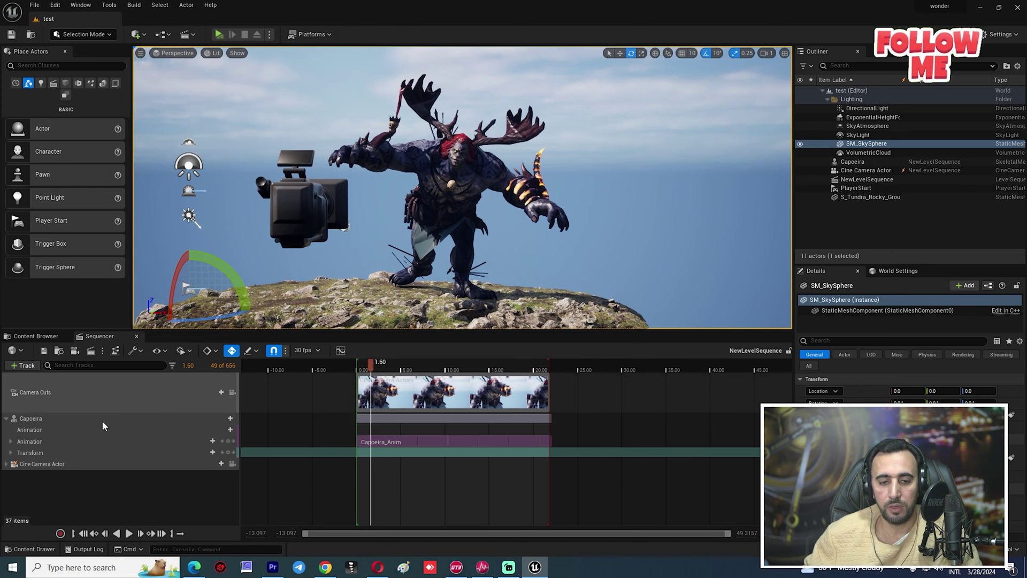
left_click(232, 464)
mouse_move(604, 209)
right_mouse_down()
mouse_move(622, 248)
mouse_move(603, 215)
right_mouse_up()
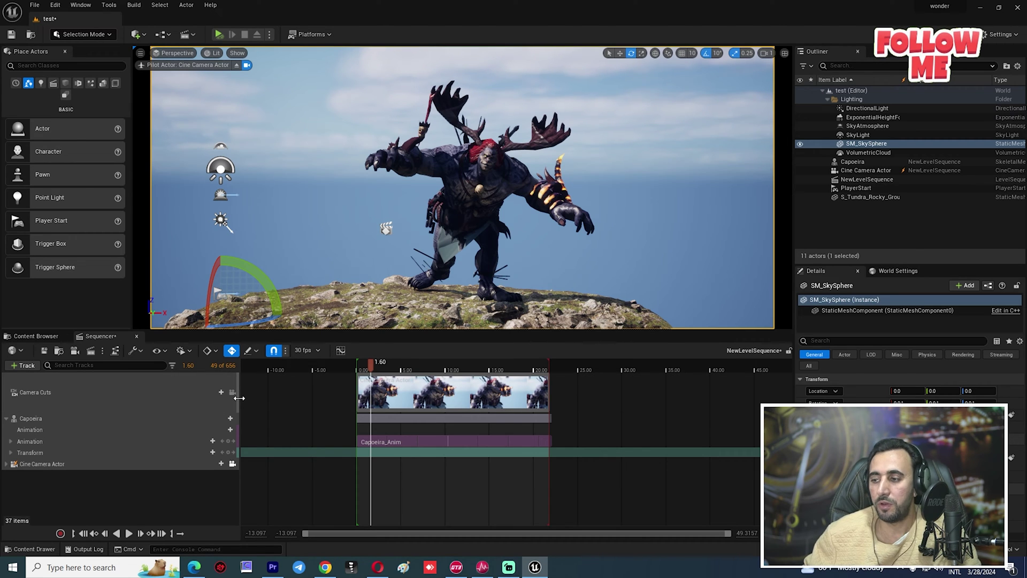
Step: Add the SM_SkySphere actor to the level sequence and enlarge the Sequencer area to show all tracks
left_click(23, 366)
mouse_move(76, 380)
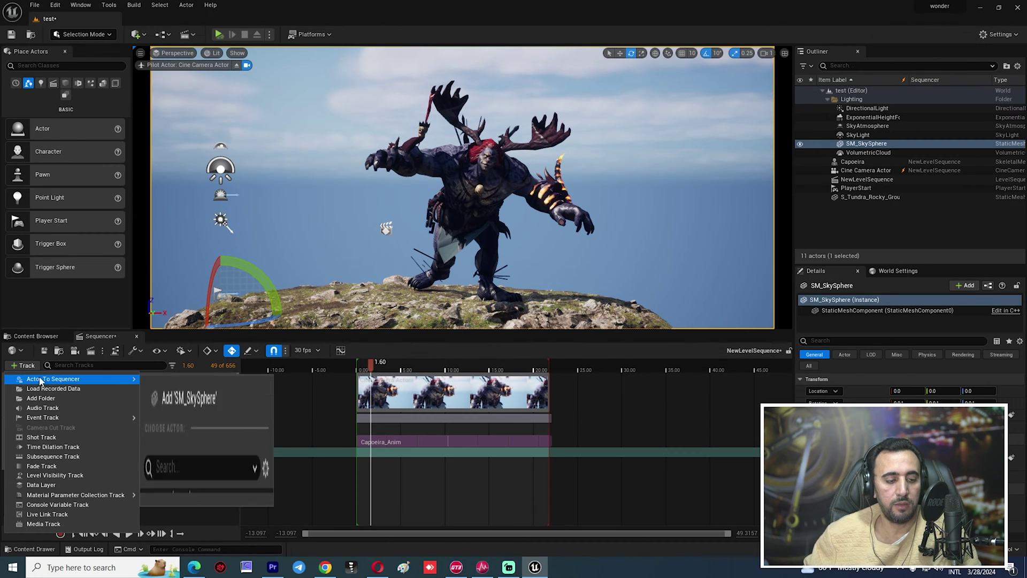
left_click(190, 382)
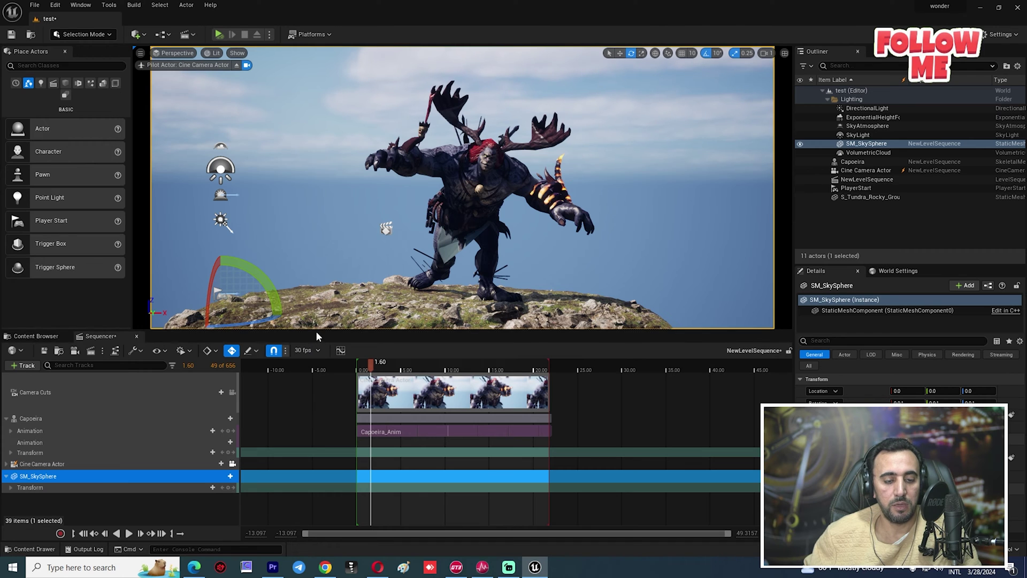
left_click_drag(316, 331, 316, 299)
left_click_drag(328, 273, 328, 264)
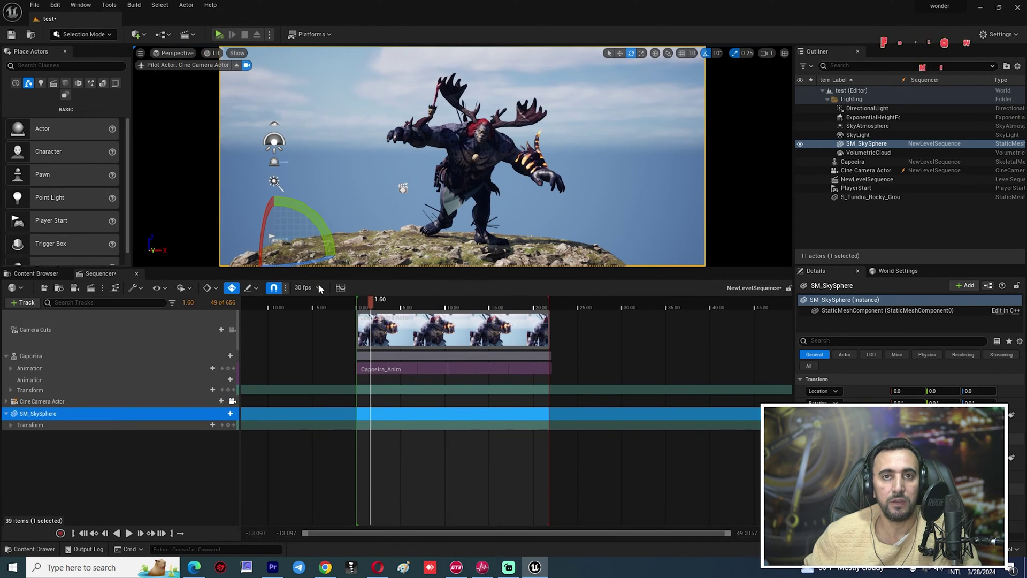
Step: Add an Actor Hidden In Game track to SM_SkySphere in the sequence, with its visibility switched off
left_click(74, 435)
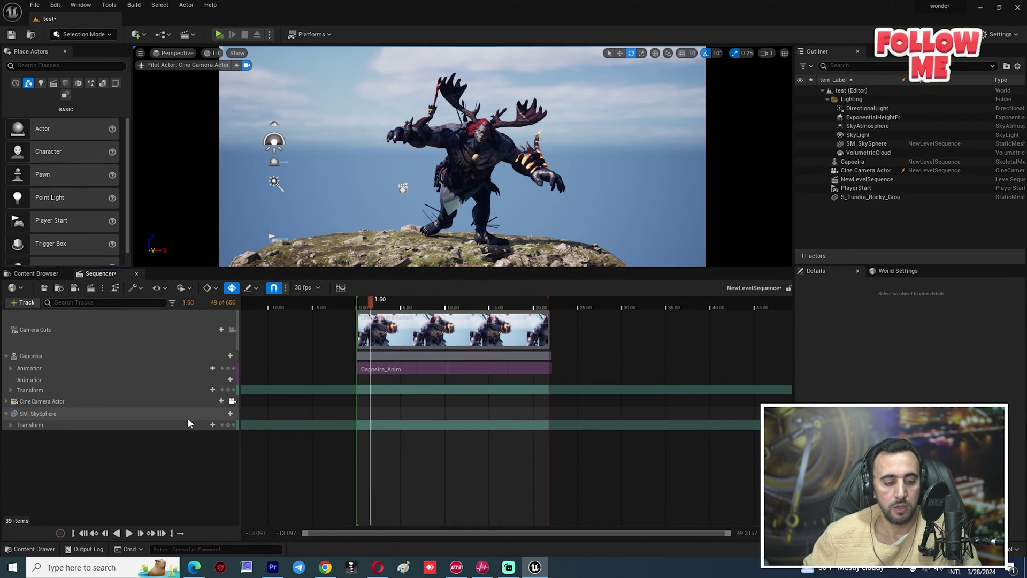
left_click(229, 413)
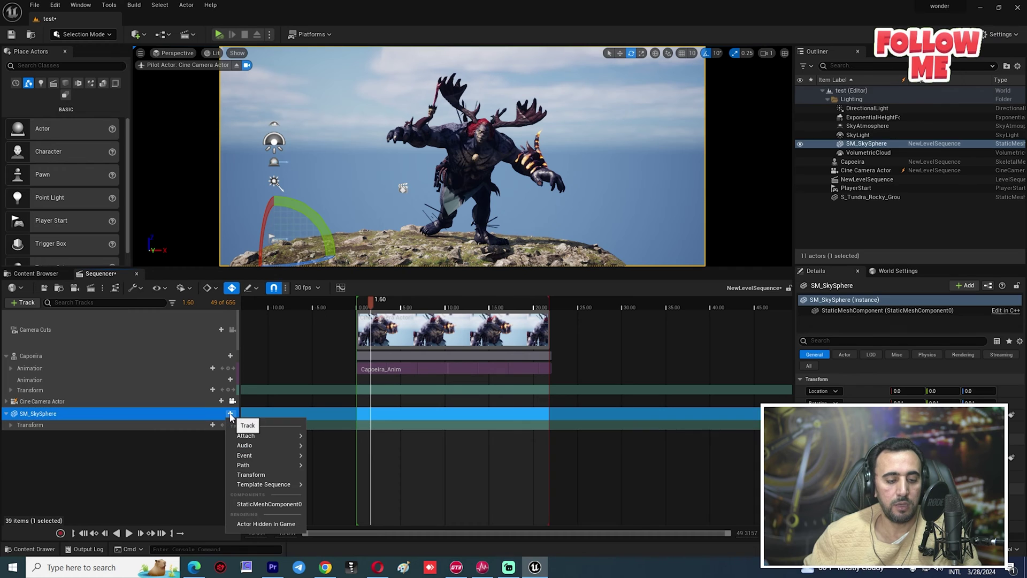
left_click(275, 527)
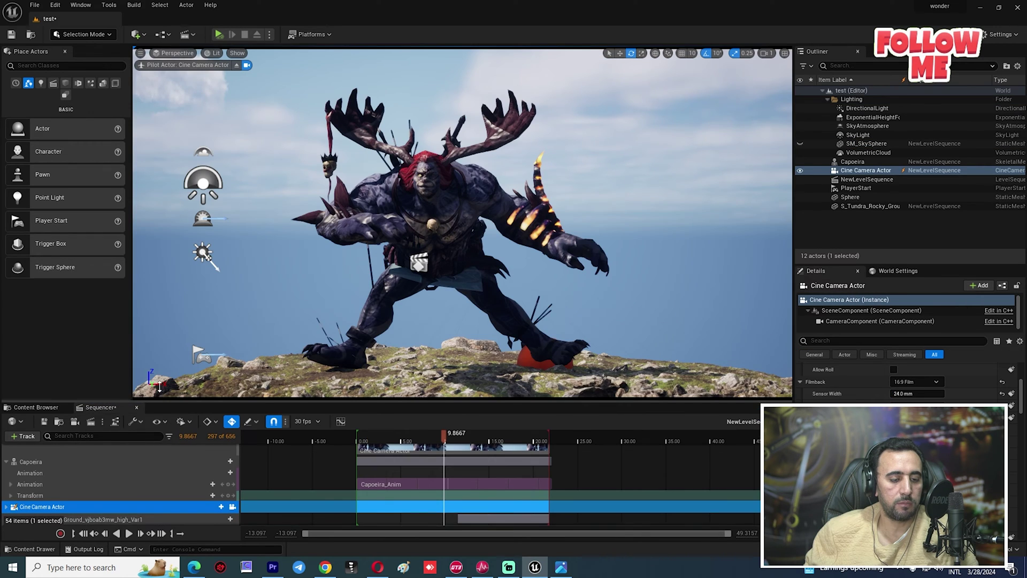
left_click_drag(159, 391, 159, 332)
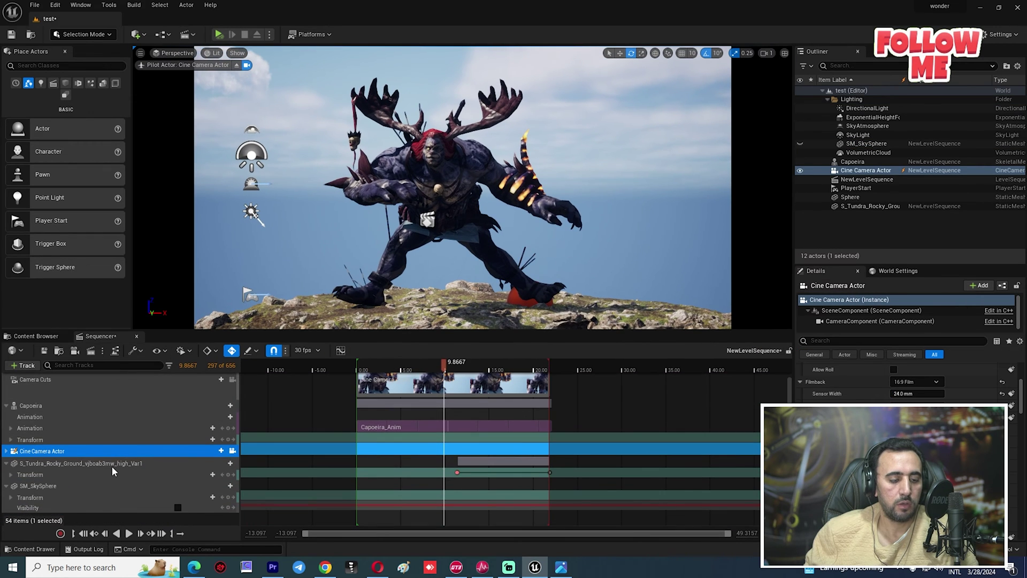
left_click(178, 508)
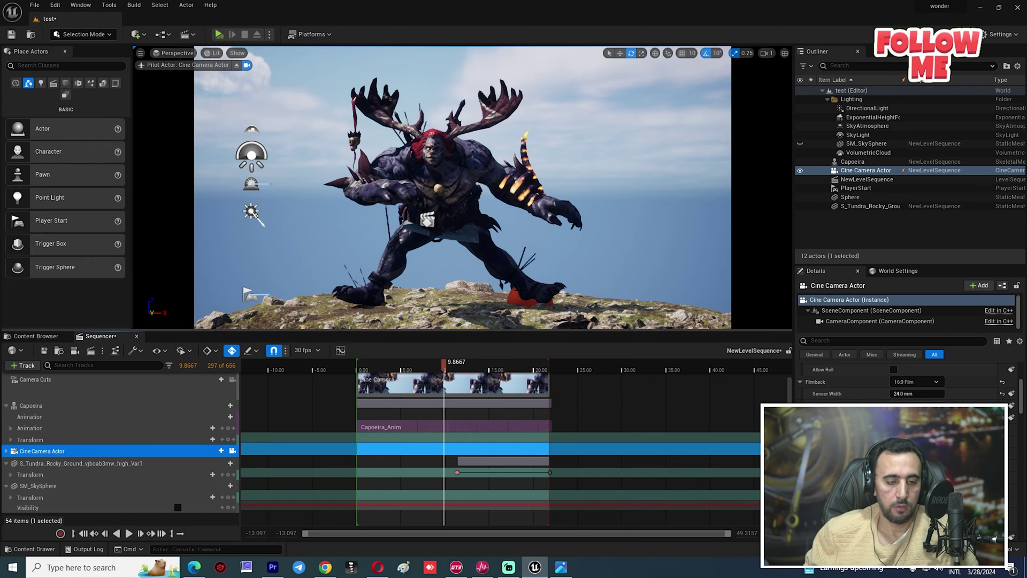
Step: Open the sequence's movie render settings and set the image output format to Image Sequence (exr)
left_click(90, 350)
left_click(535, 132)
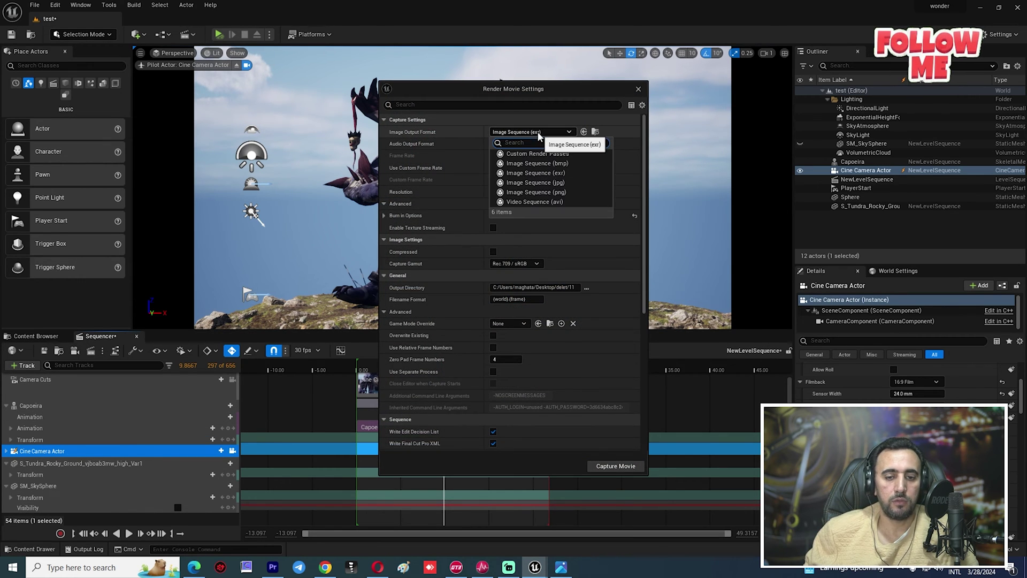
left_click(559, 173)
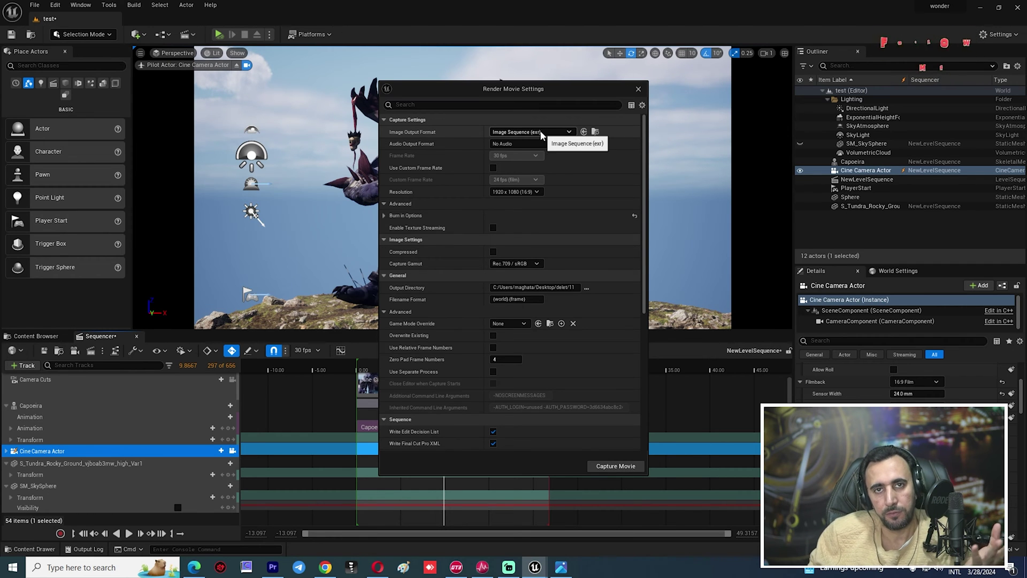
Step: Create a folder named 12 inside the desktop's delet folder and set it as the render output directory
left_click(588, 287)
left_click(328, 60)
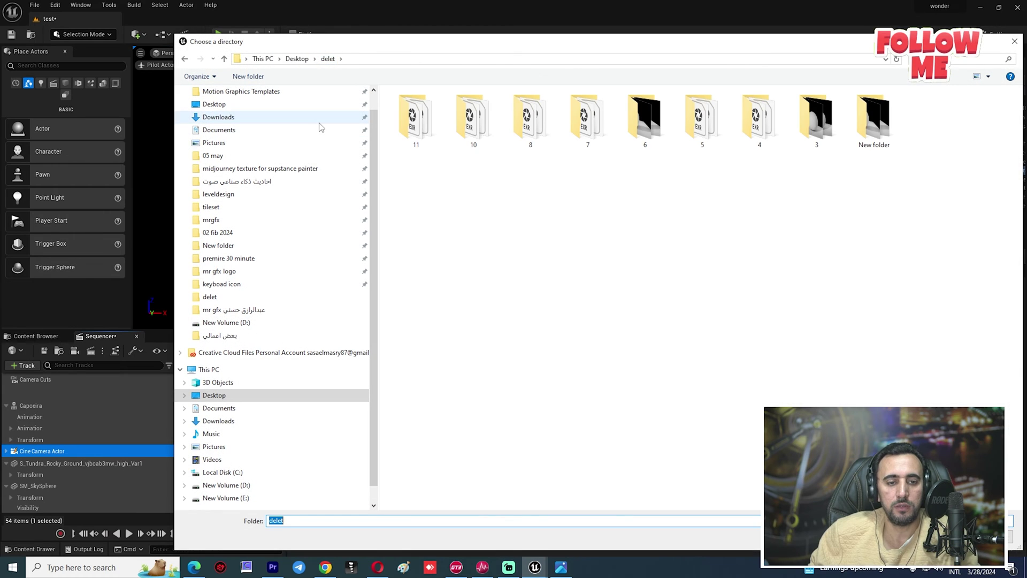
left_click(248, 76)
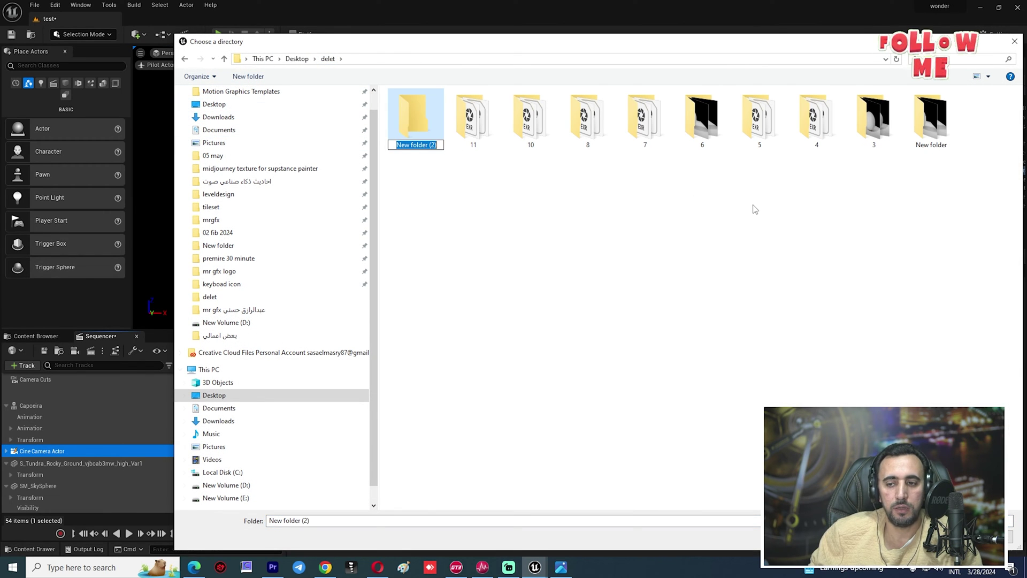
type("12")
key("Return")
key("Return")
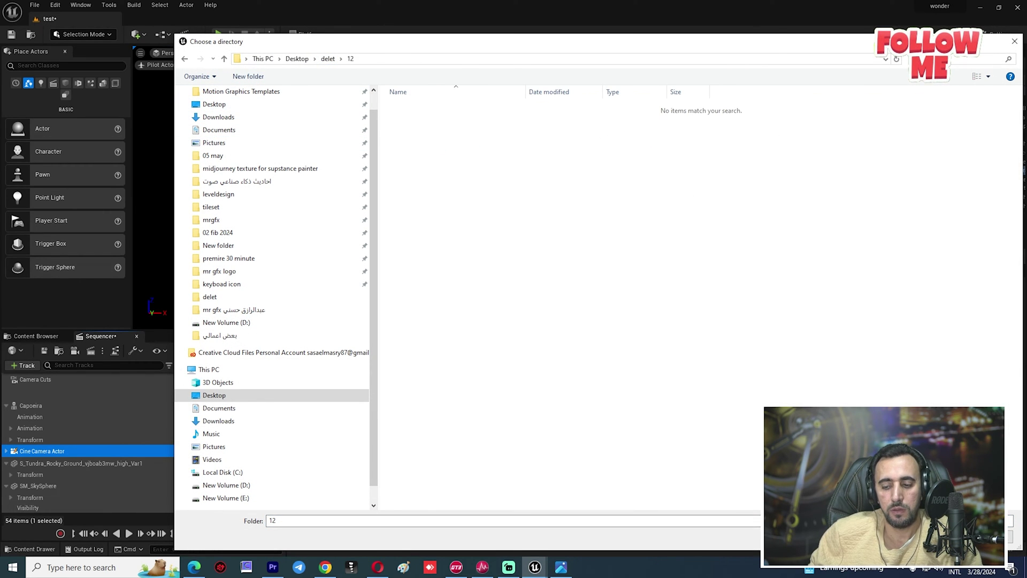
key("Return")
Step: Set the render resolution to 1920 x 1080 (16:9)
scroll(621, 276, "down", 5)
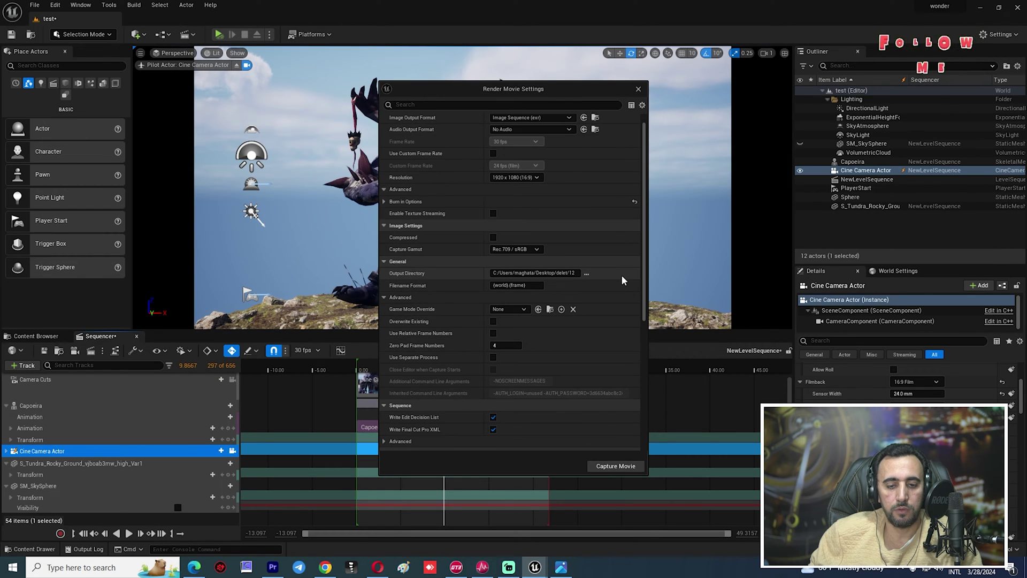
scroll(622, 276, "up", 5)
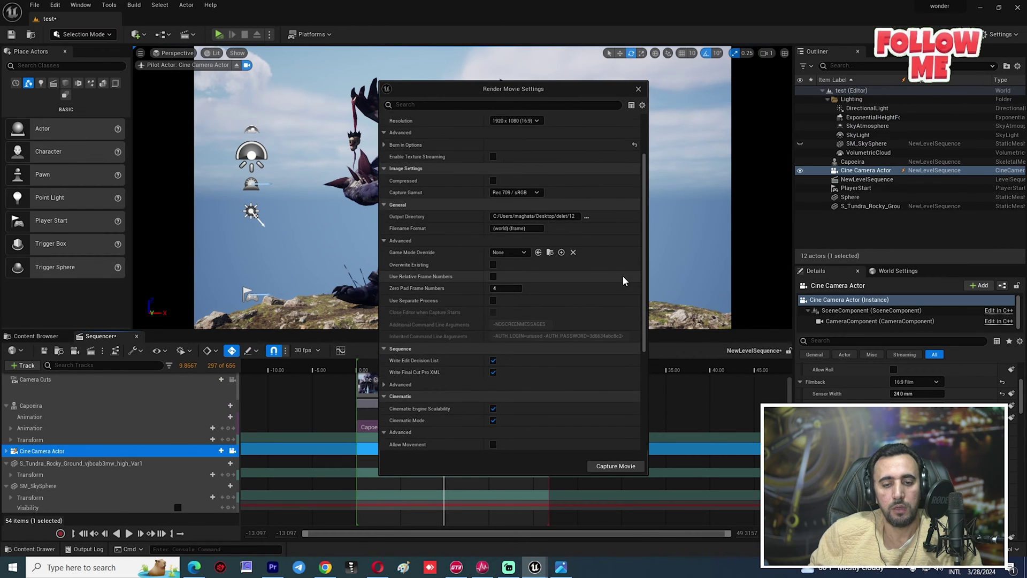
left_click(534, 176)
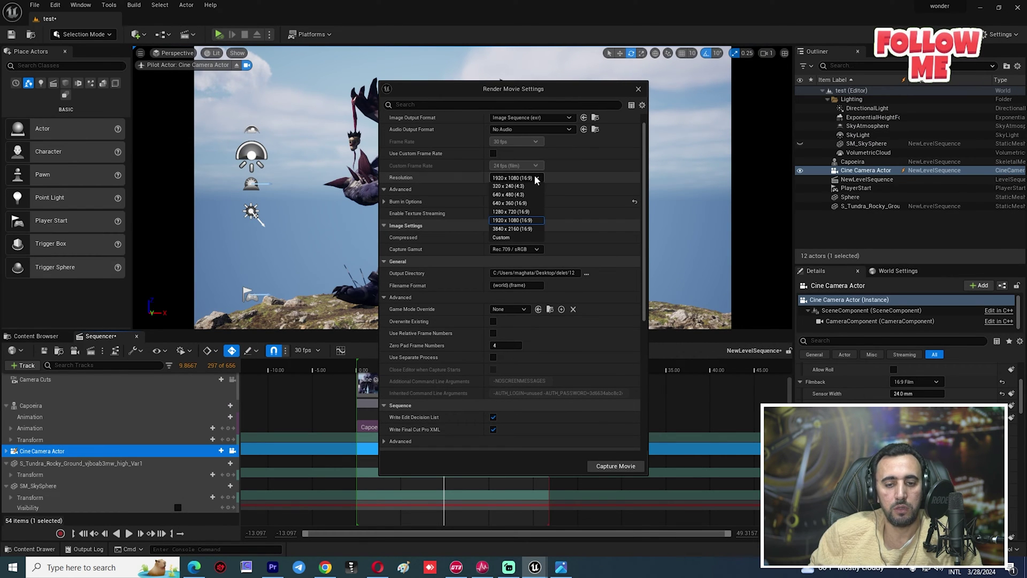
left_click(531, 222)
Step: Set Delay Every Frame to 0.2 s and capture the movie, saving the pending changes
scroll(617, 328, "down", 5)
scroll(618, 331, "down", 4)
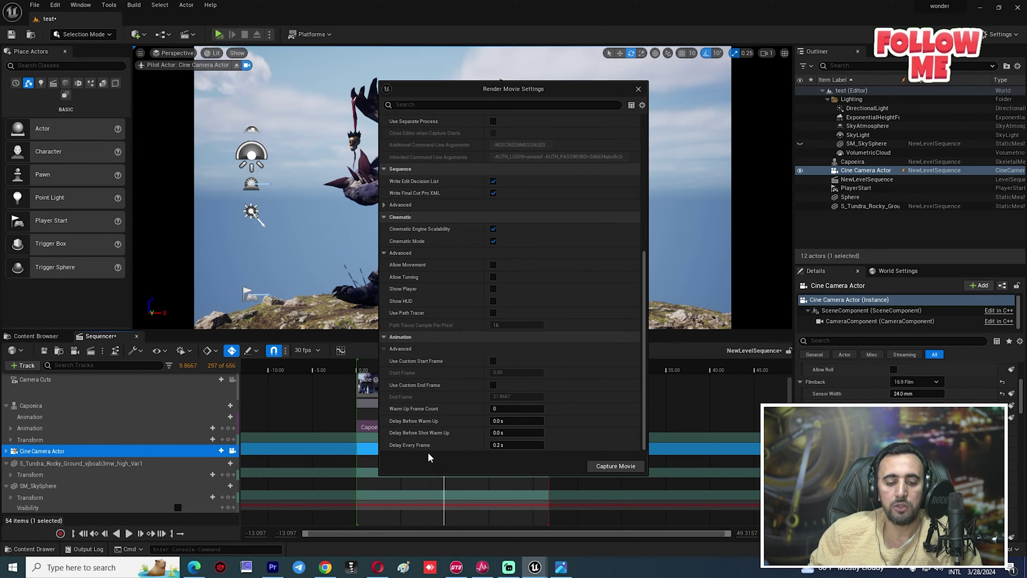
type("0.2")
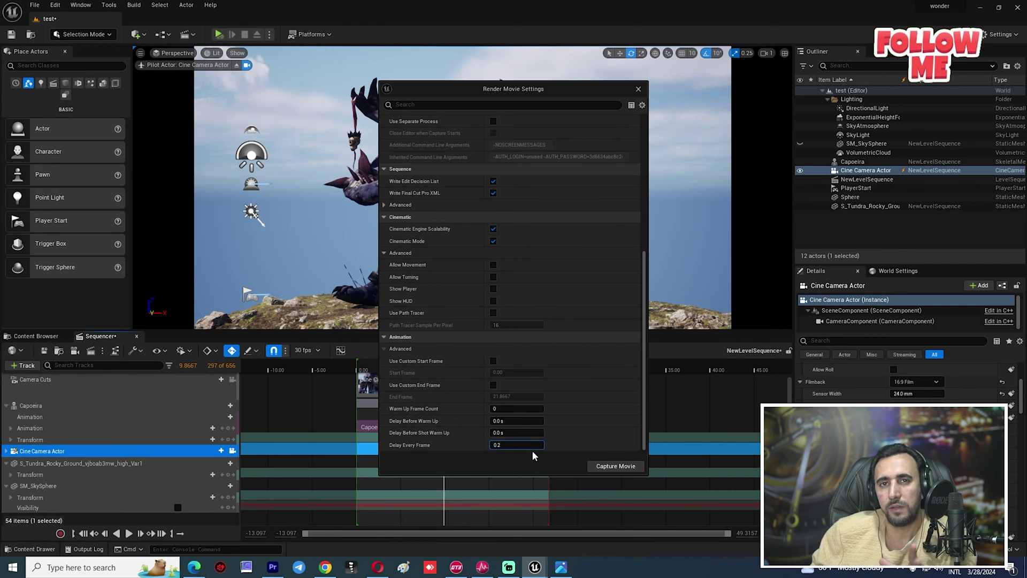
left_click(609, 468)
left_click(582, 407)
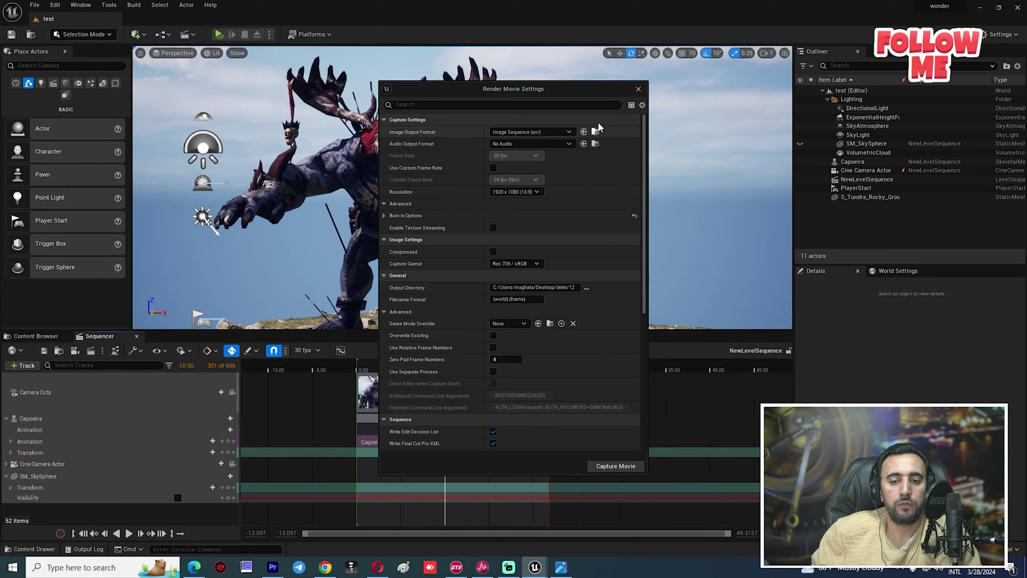
Step: Close the render settings, switch to Premiere Pro and import test.0000 from the delet\12 folder as an image sequence
left_click(638, 90)
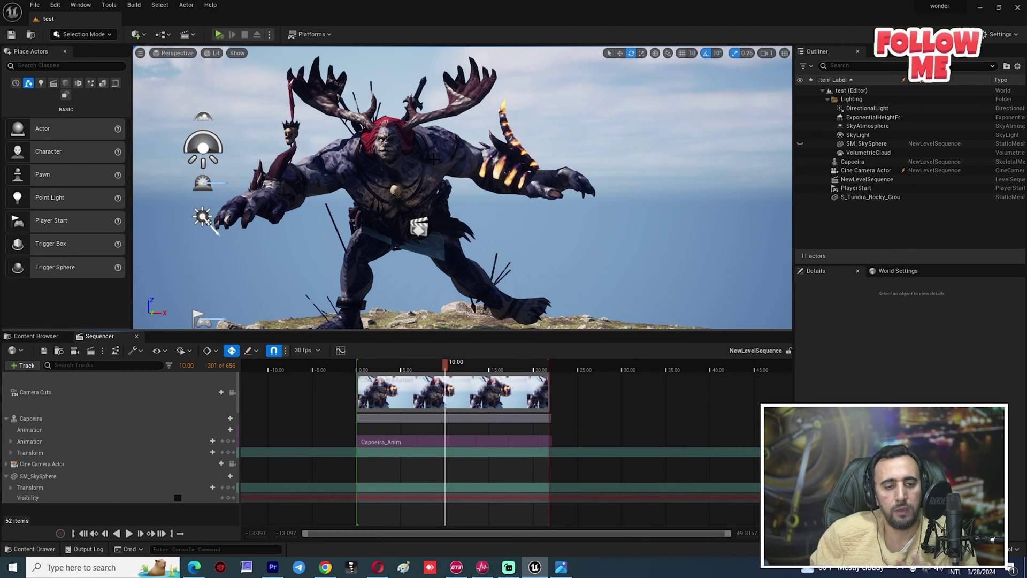
left_click(273, 568)
double_click(303, 441)
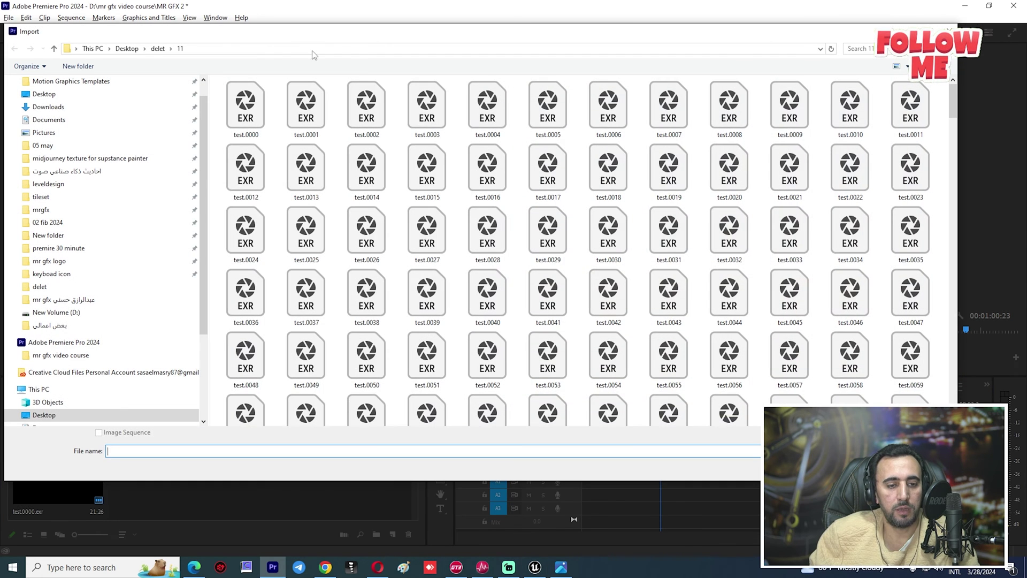
left_click(158, 49)
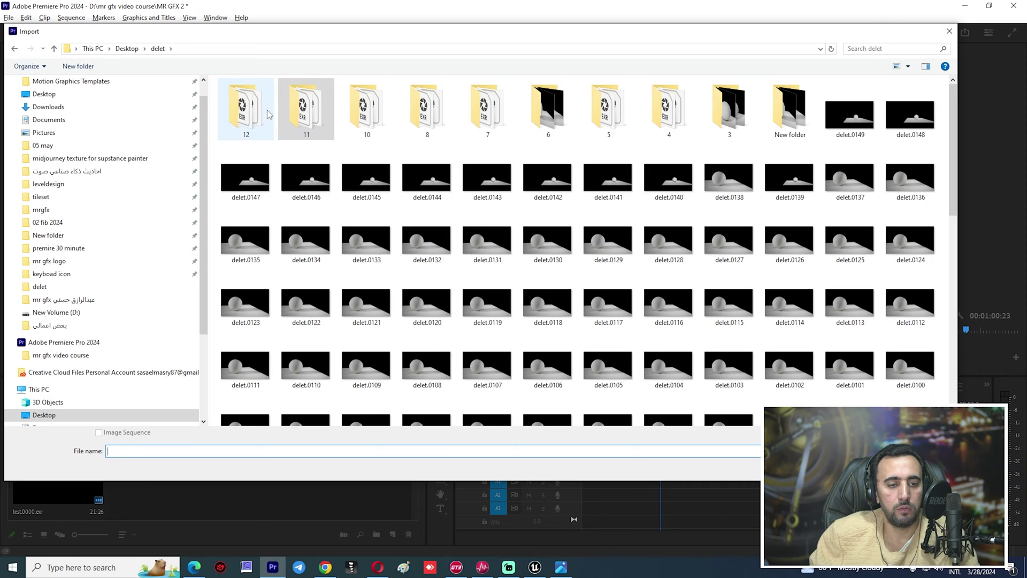
double_click(246, 110)
left_click(246, 107)
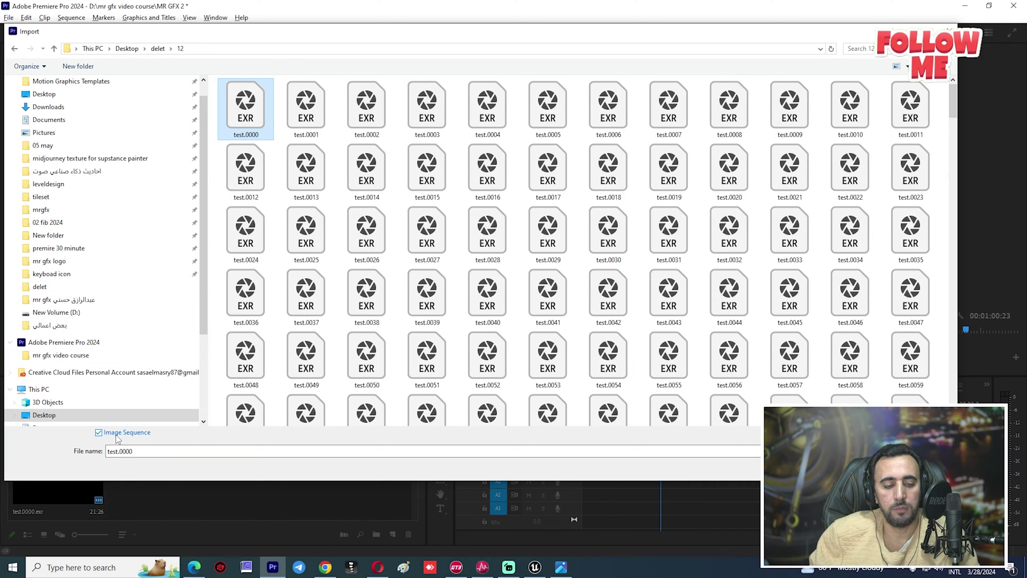
key("Return")
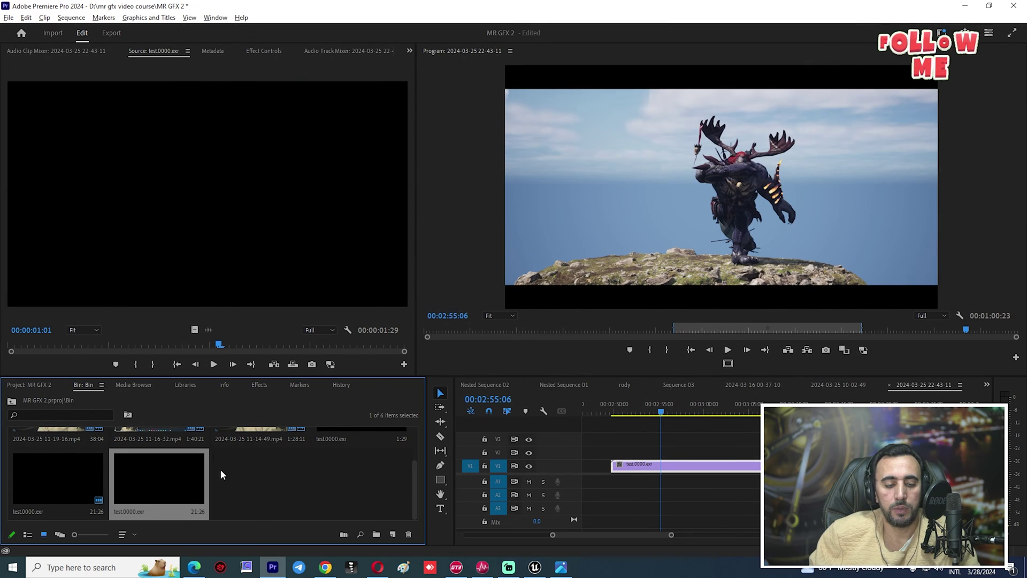
Step: Replace the old render clip in the timeline with the newly imported test.0000.exr sequence on V2 and scrub through it
left_click(231, 469)
left_click_drag(159, 478, 683, 452)
key("Delete")
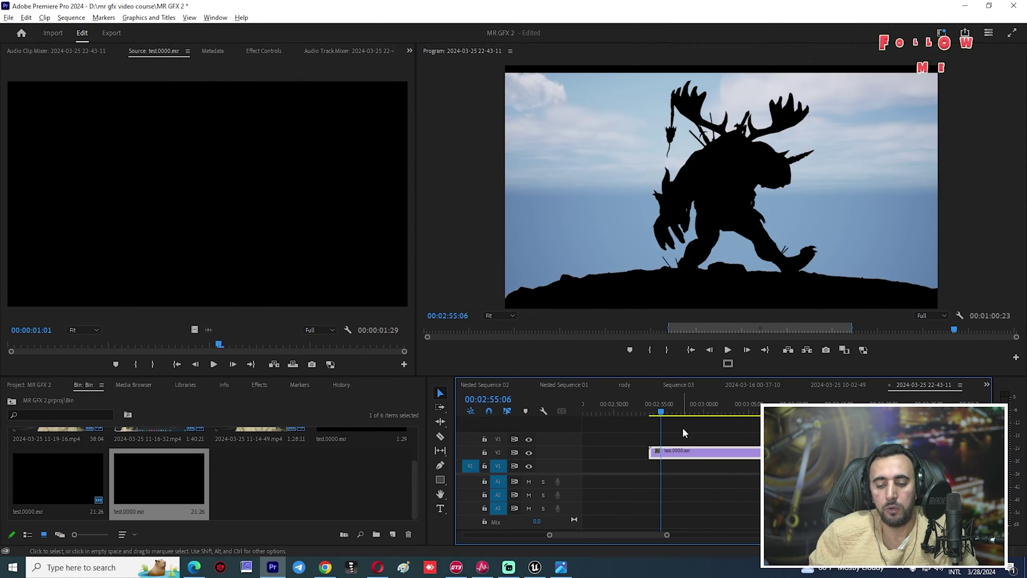
left_click_drag(673, 413, 729, 444)
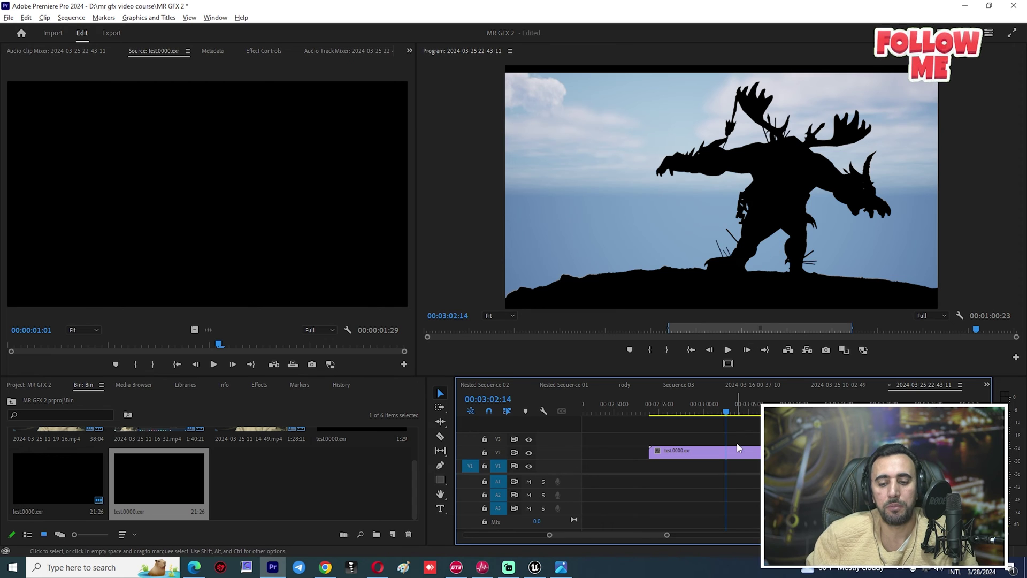
Step: Interpret the new test.0000.exr footage with Conform Alpha Premultiplication and Invert Alpha Channel enabled, and scrub through the sequence
right_click(190, 474)
mouse_move(208, 129)
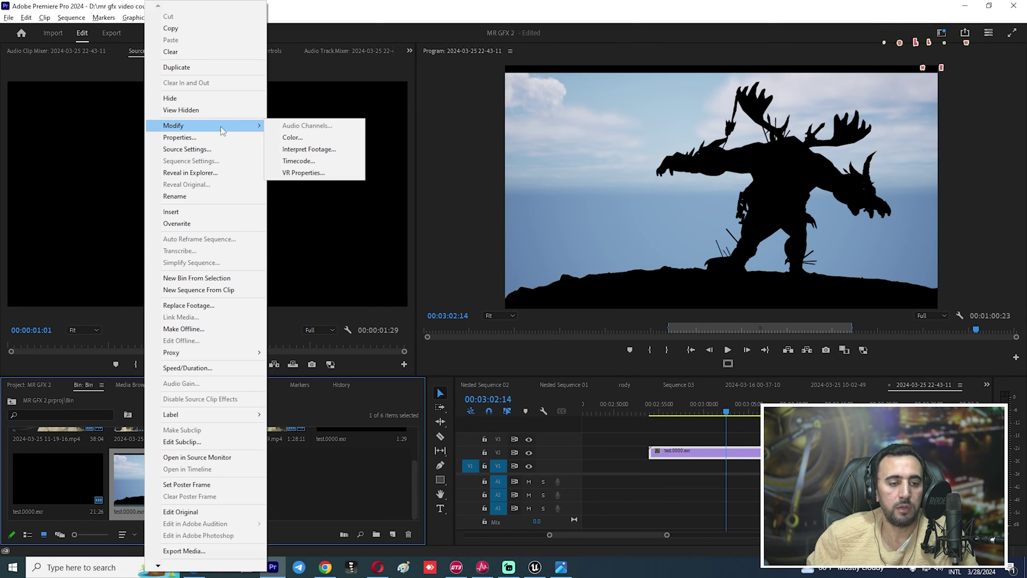
left_click(332, 149)
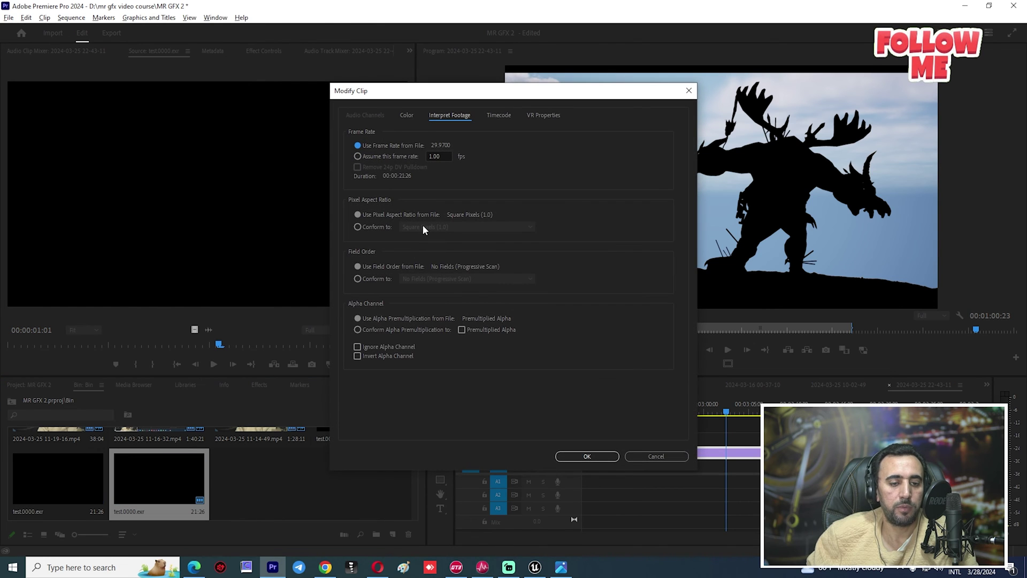
left_click(358, 329)
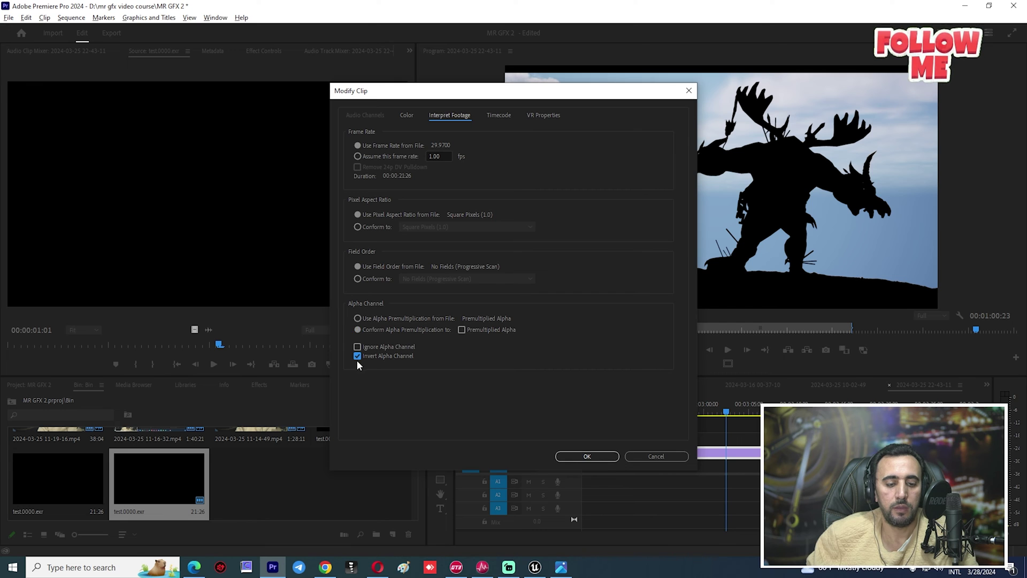
left_click(587, 457)
left_click_drag(663, 413, 758, 417)
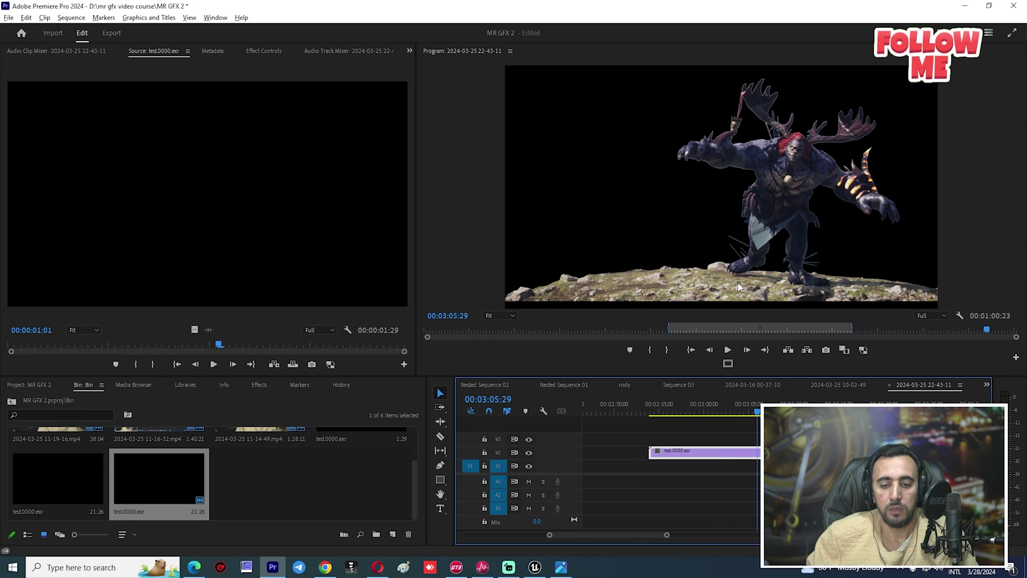
Step: Place the Natural Gardens Flower's video from Downloads on V1 beneath the character clip and play the composite
key("super+e")
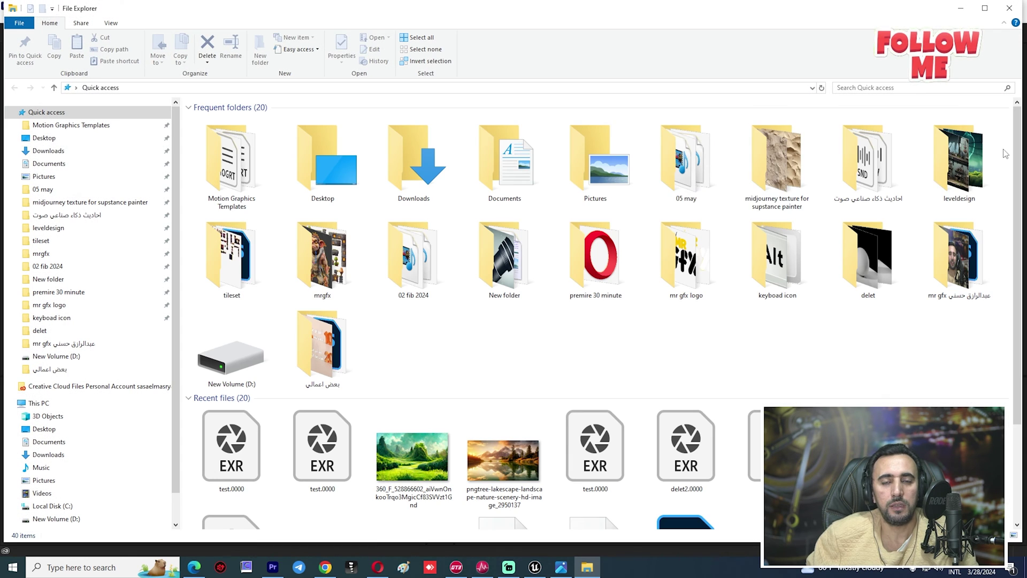
left_click(48, 151)
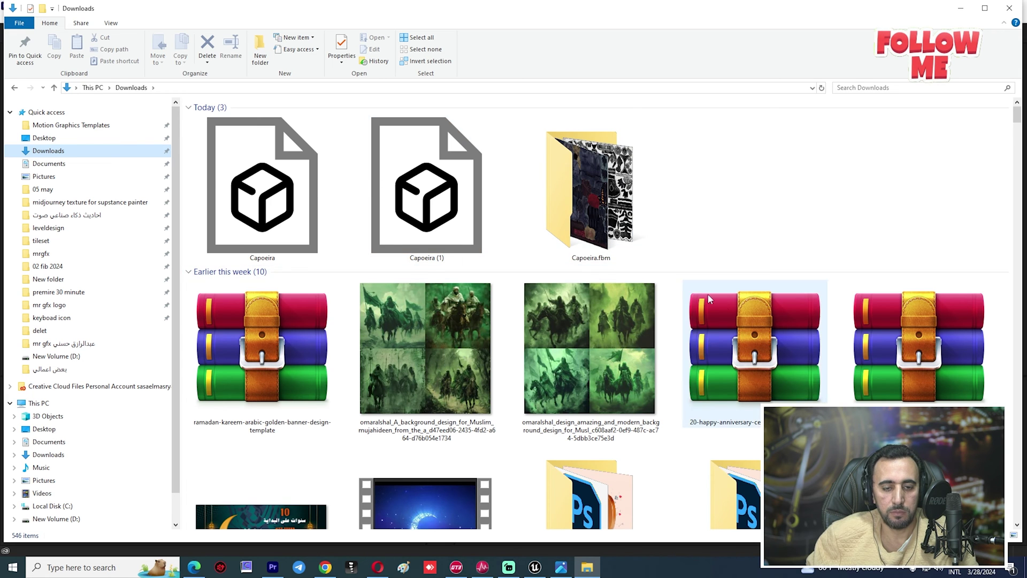
scroll(717, 300, "down", 5)
scroll(716, 304, "up", 3)
scroll(716, 304, "down", 3)
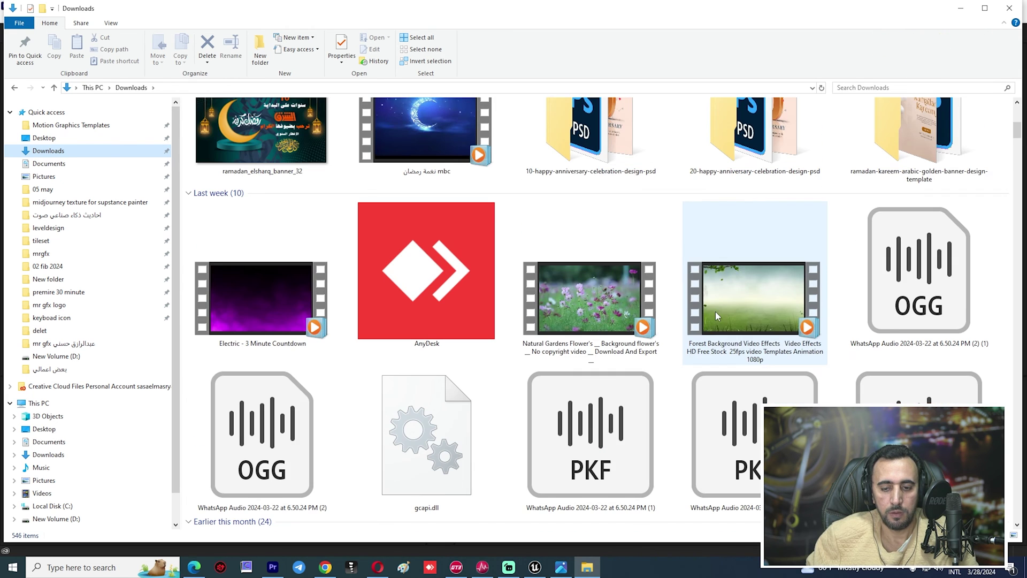
key("alt+Tab")
left_click_drag(593, 307, 668, 465)
left_click(663, 414)
left_click_drag(662, 412, 659, 412)
key("space")
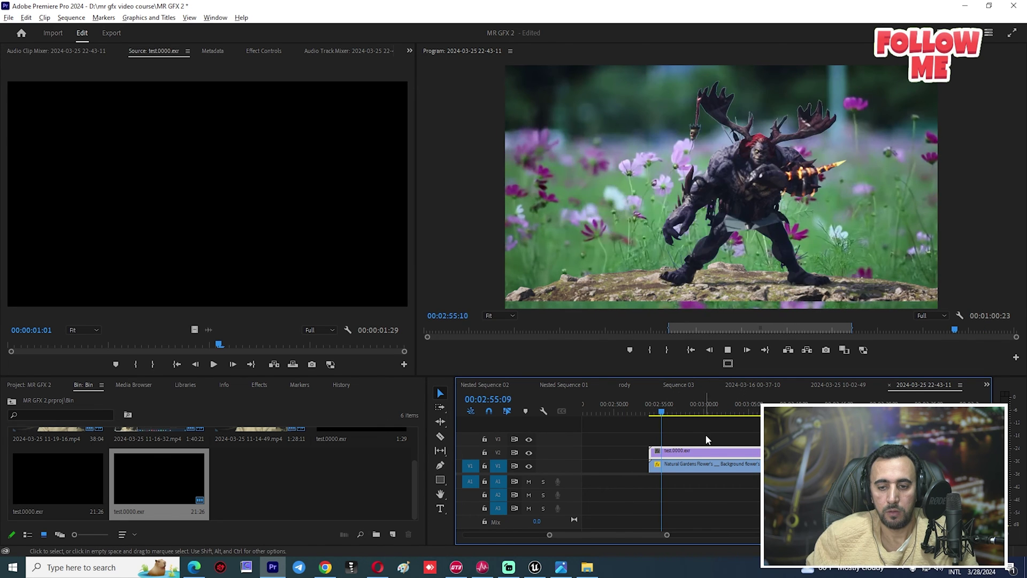
key("space")
Step: Move the V2 character clip down in the frame to about position 950.5, 594.6 and play it back
left_click(702, 461)
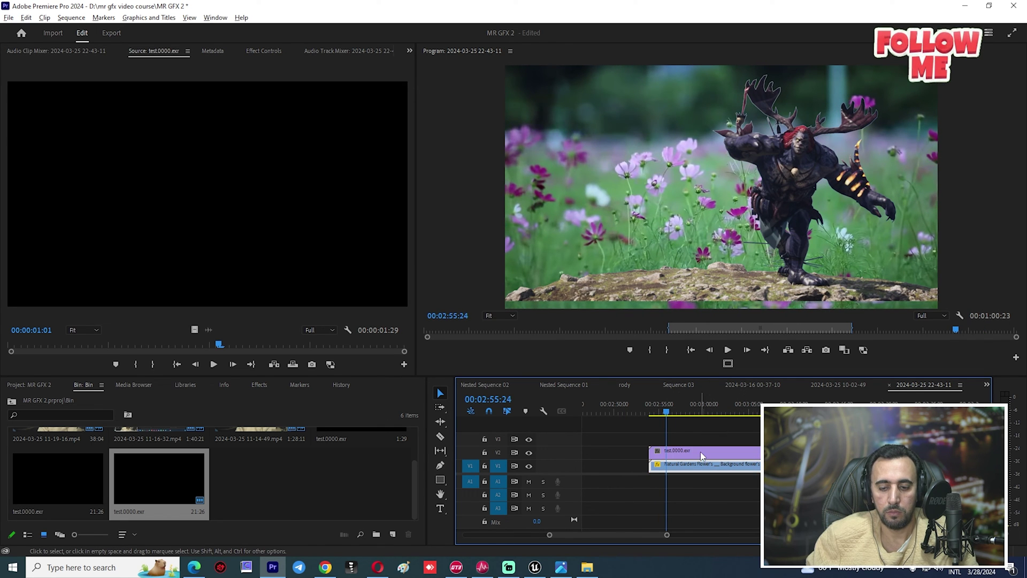
key("shift+5")
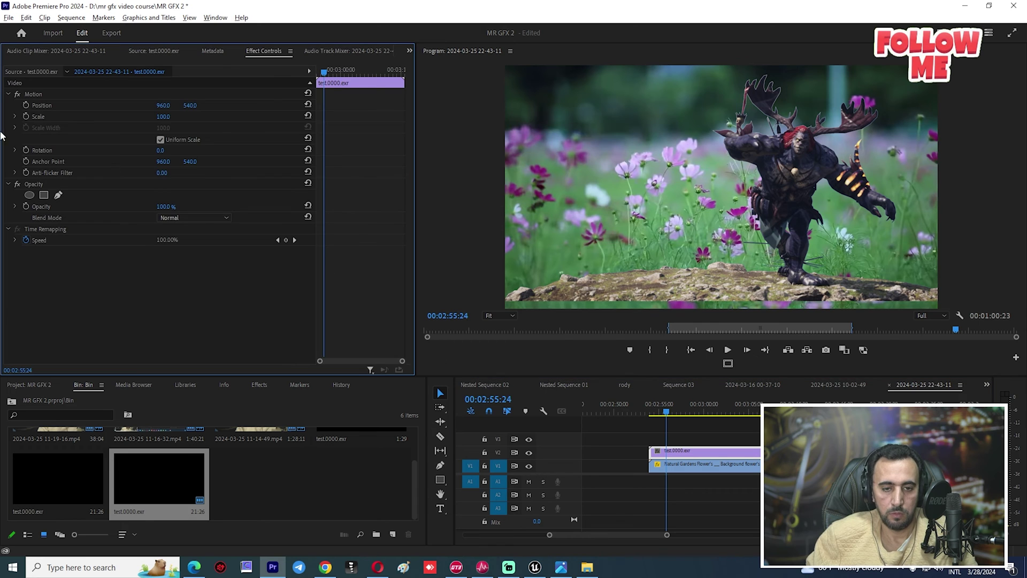
left_click(24, 94)
left_click_drag(749, 240, 747, 253)
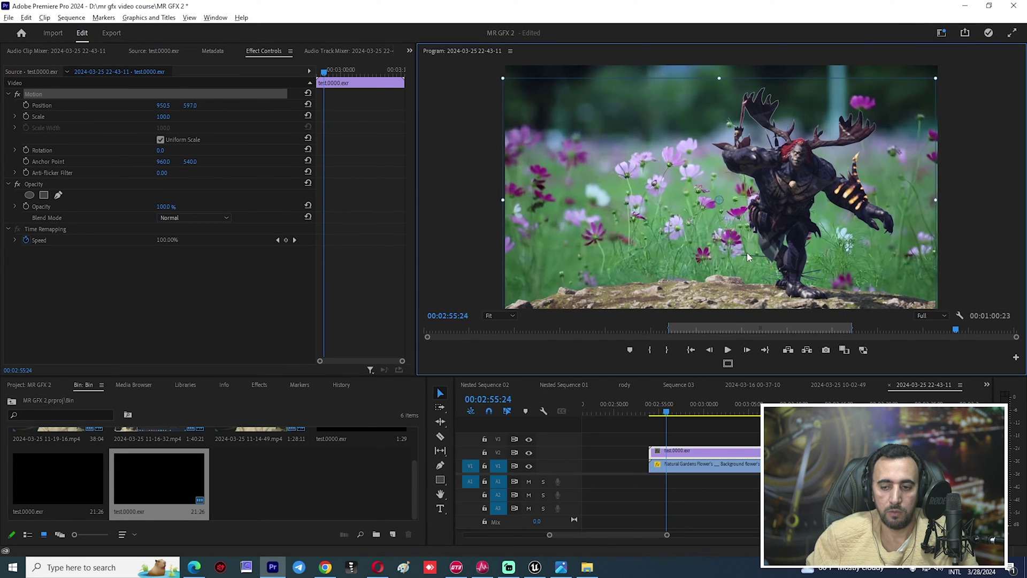
key("space")
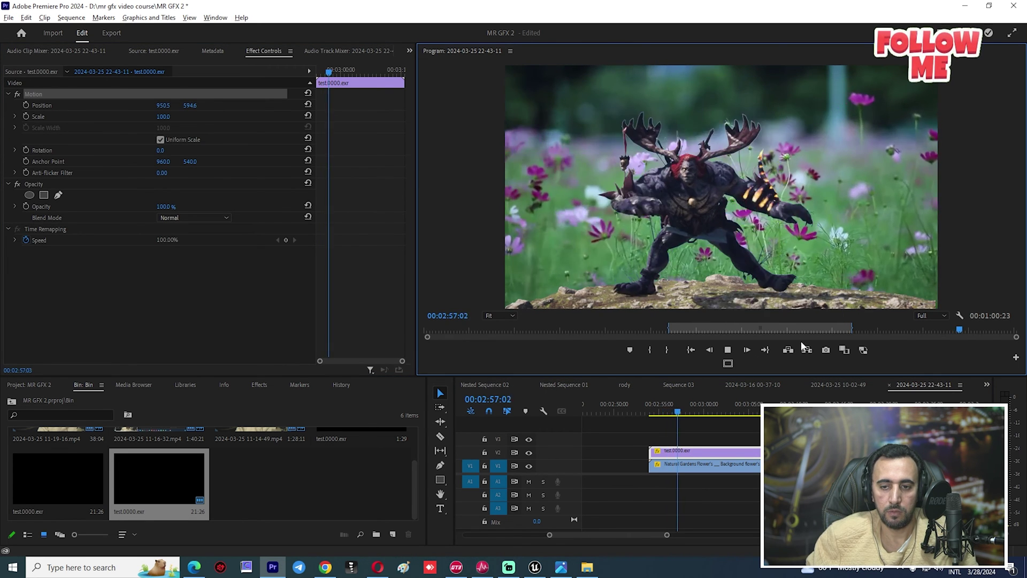
key("space")
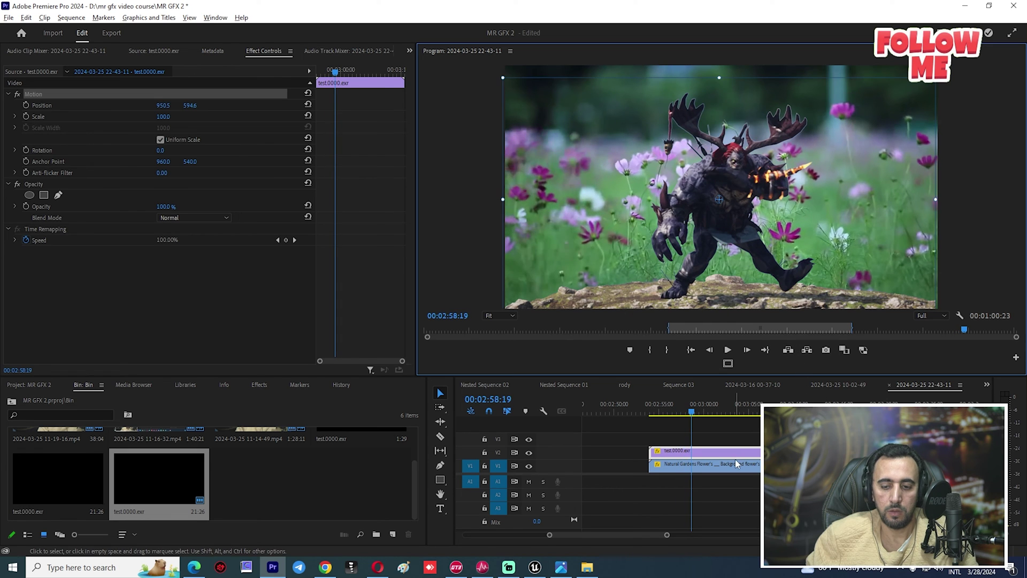
Step: Toggle the V1 flower background off and on to check the cut-out character, and play the composite briefly
left_click(735, 463)
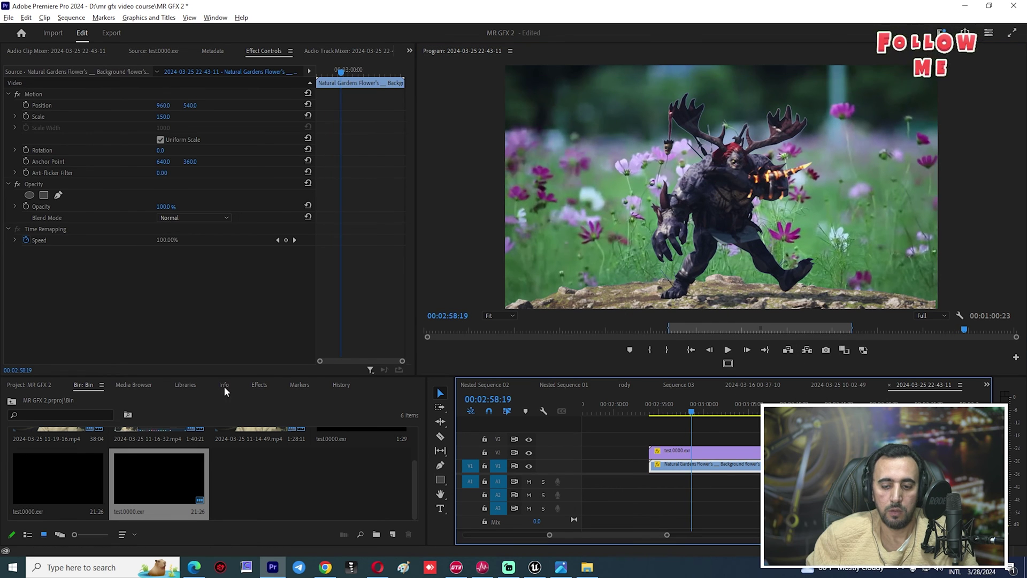
left_click(533, 465)
left_click(533, 465)
left_click(533, 465)
left_click(533, 466)
key("space")
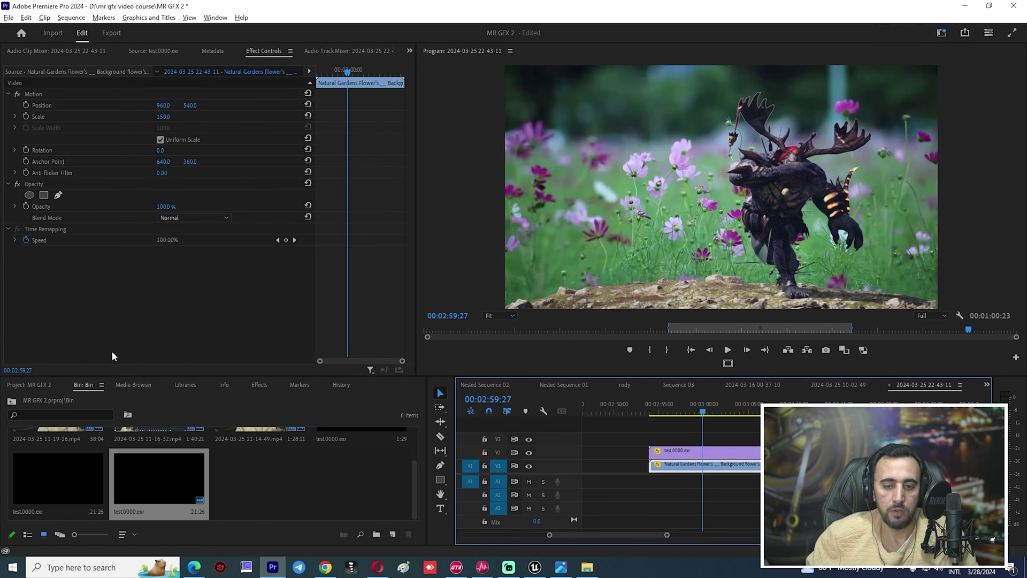
left_click(258, 386)
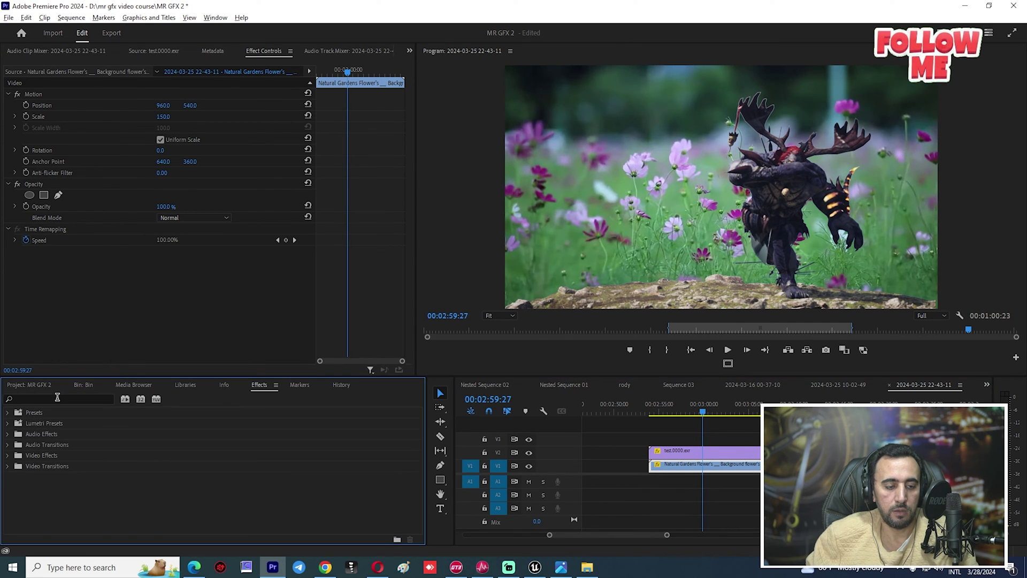
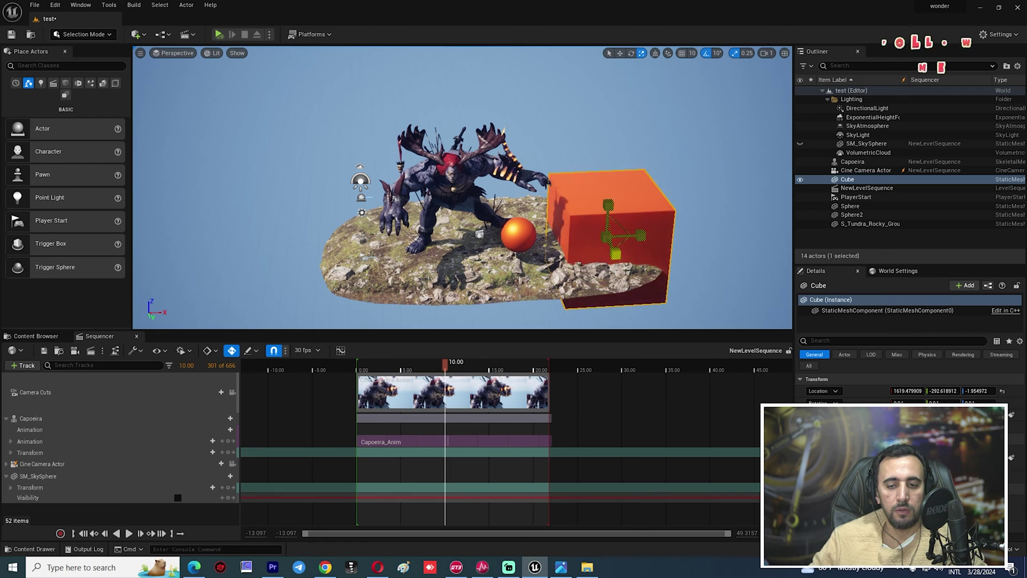
Step: Switch to Unreal Editor, add the orange cube actor to the level sequence and expand its track in an enlarged Sequencer
left_click(532, 230)
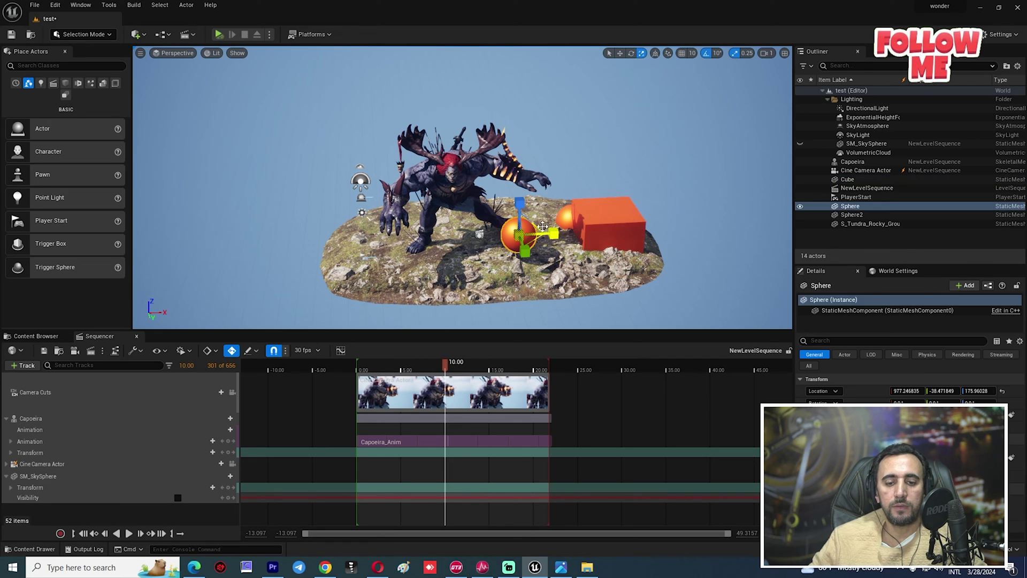
left_click(589, 222)
key("f")
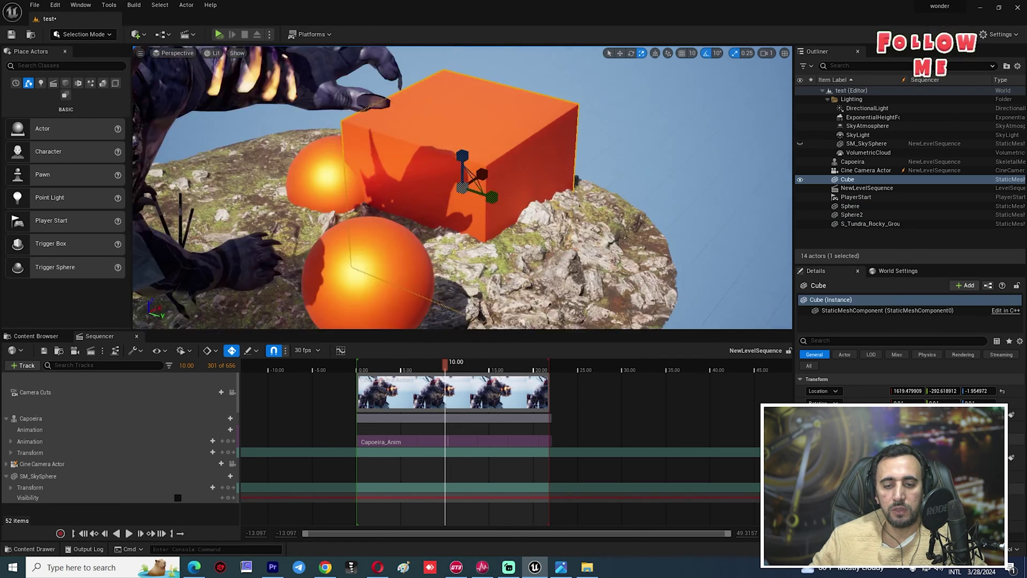
right_click_drag(521, 296, 471, 296, "alt")
left_click_drag(520, 321, 566, 284, "alt")
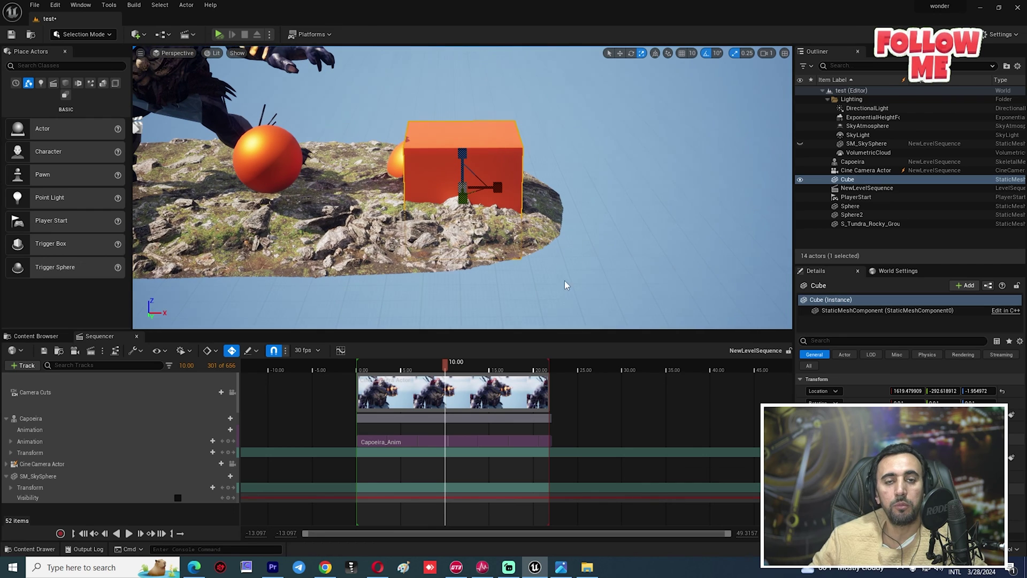
left_click(22, 366)
mouse_move(44, 381)
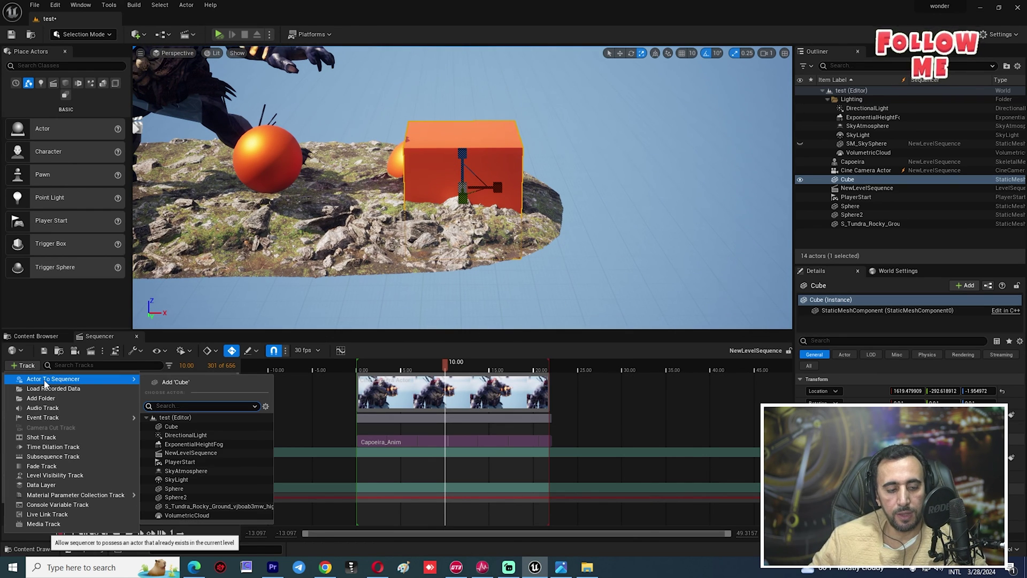
left_click(170, 383)
left_click_drag(291, 340, 291, 229)
left_click(6, 365)
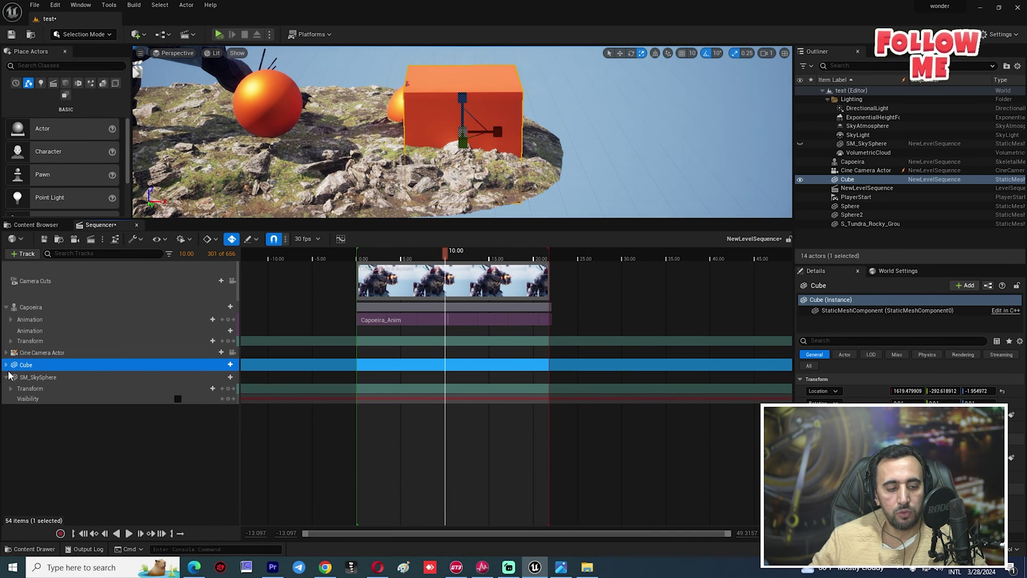
left_click(6, 365)
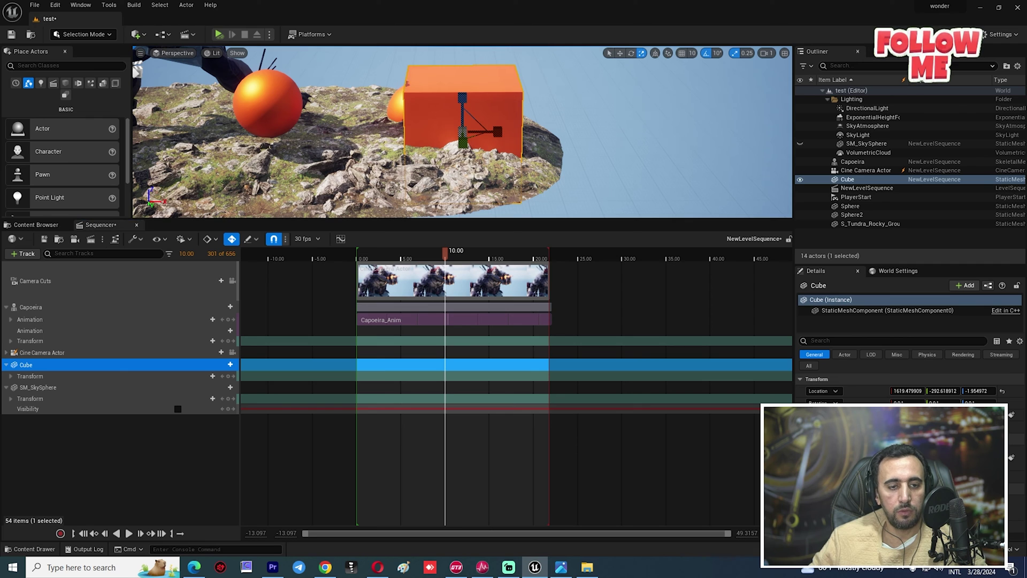
Step: Add both orange spheres to the level sequence and select their tracks together with the cube's track
left_click(587, 111)
left_click(397, 103)
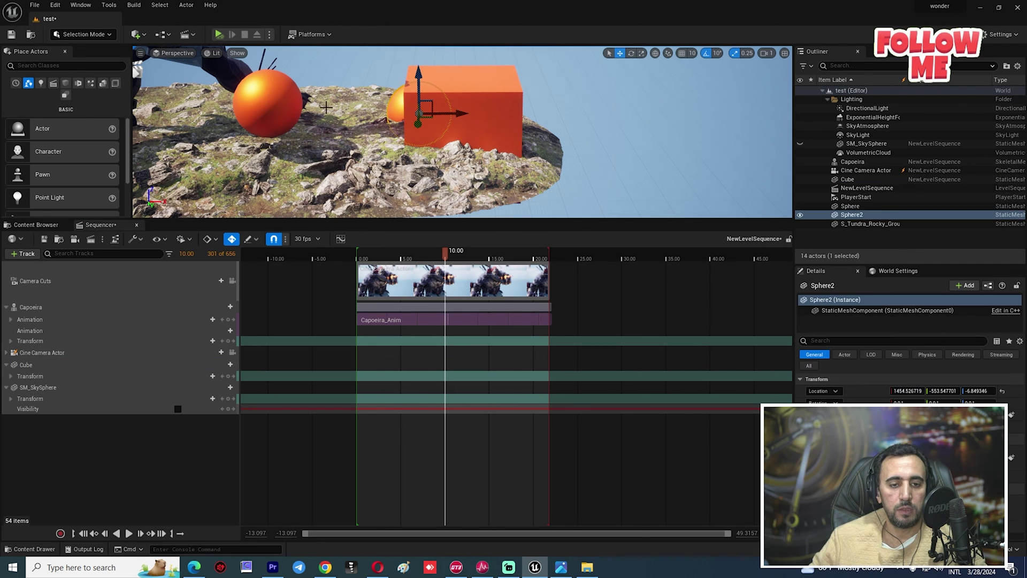
left_click(291, 107, "ctrl")
left_click(471, 107, "ctrl")
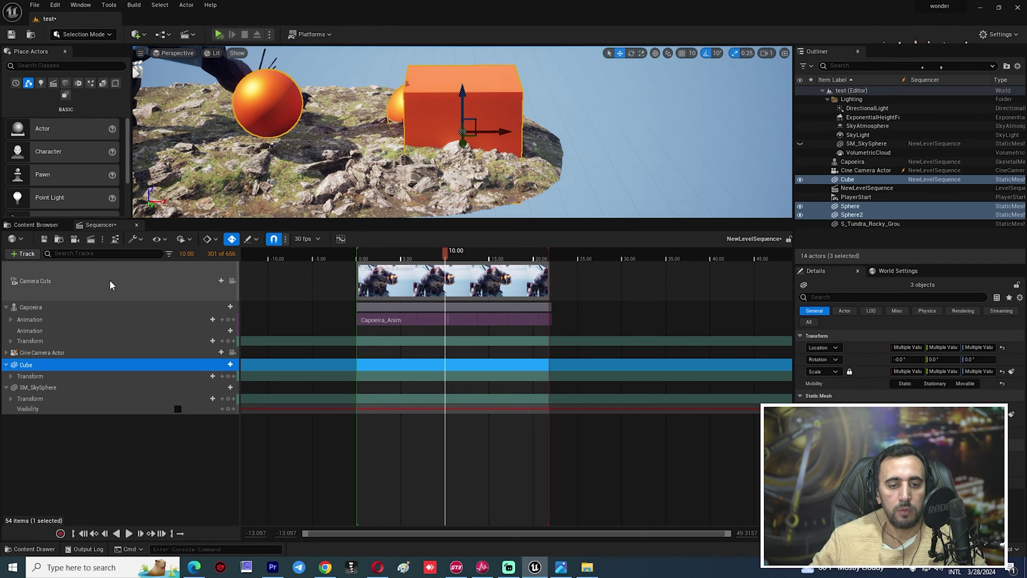
left_click(23, 253)
mouse_move(64, 268)
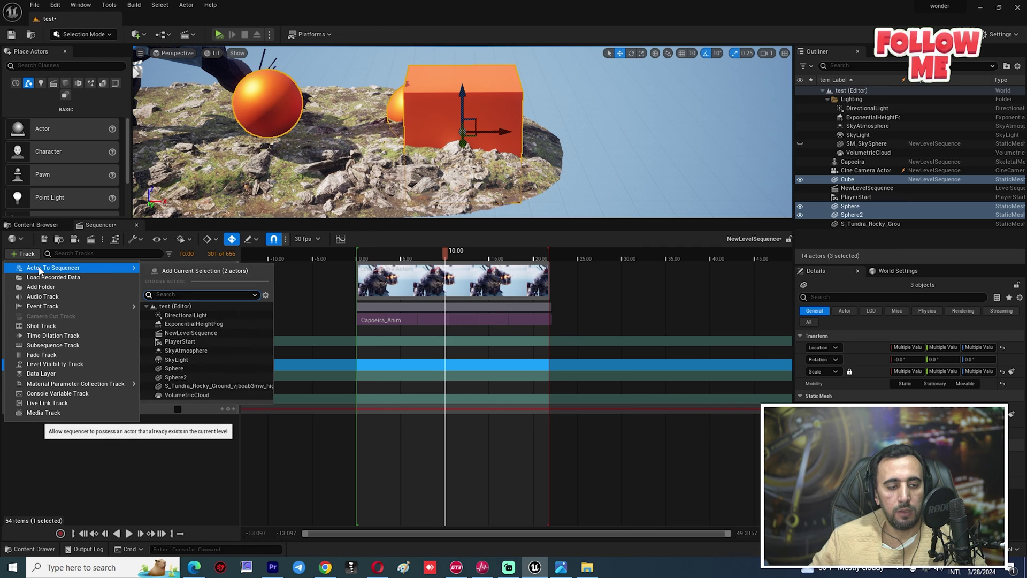
left_click(177, 272)
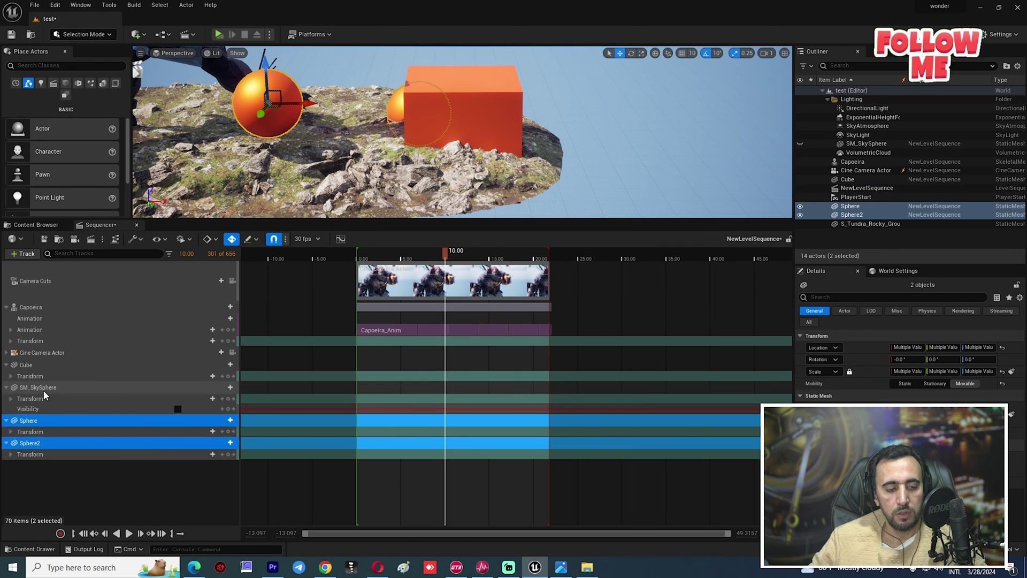
left_click(31, 367, "ctrl")
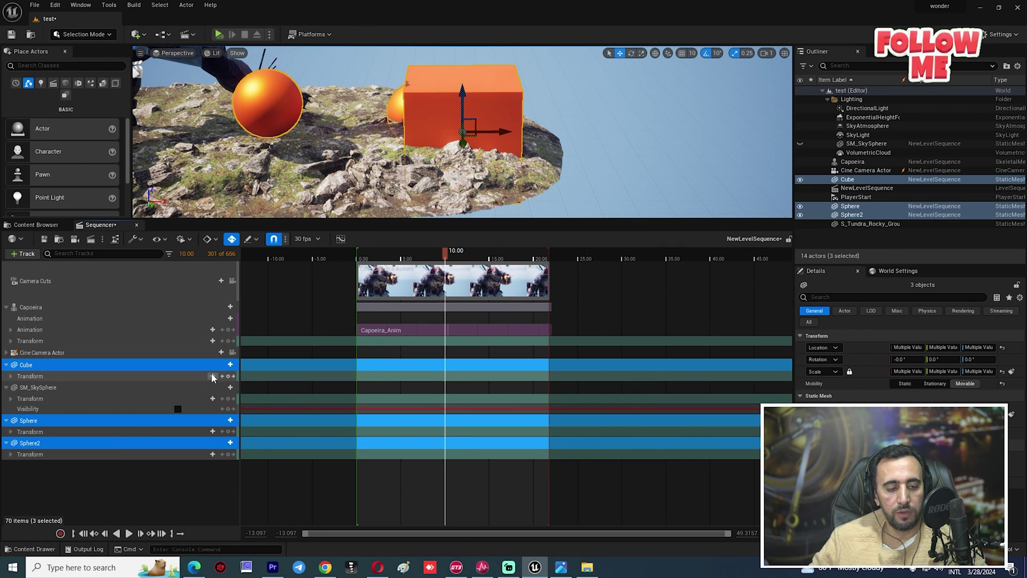
Step: Add Actor Hidden In Game tracks to the selected cube and both spheres, and switch off the visibility of all three
left_click(234, 366)
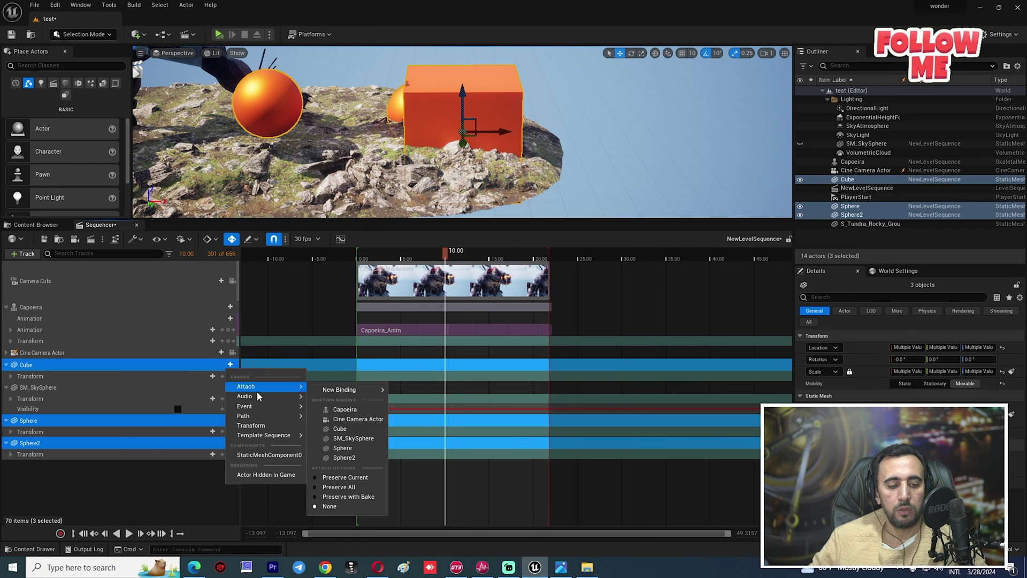
left_click(278, 475)
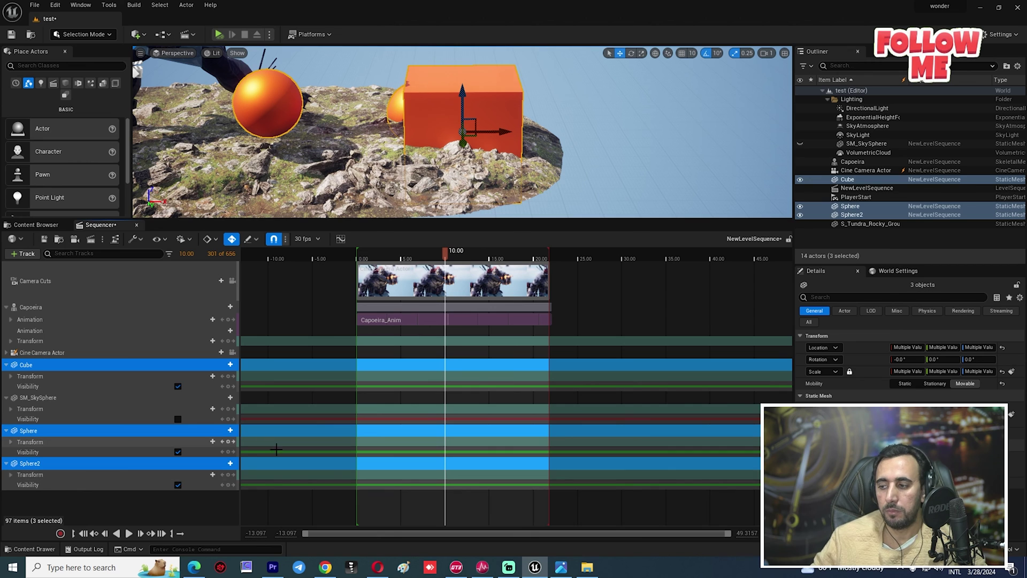
left_click(178, 452)
left_click(178, 452)
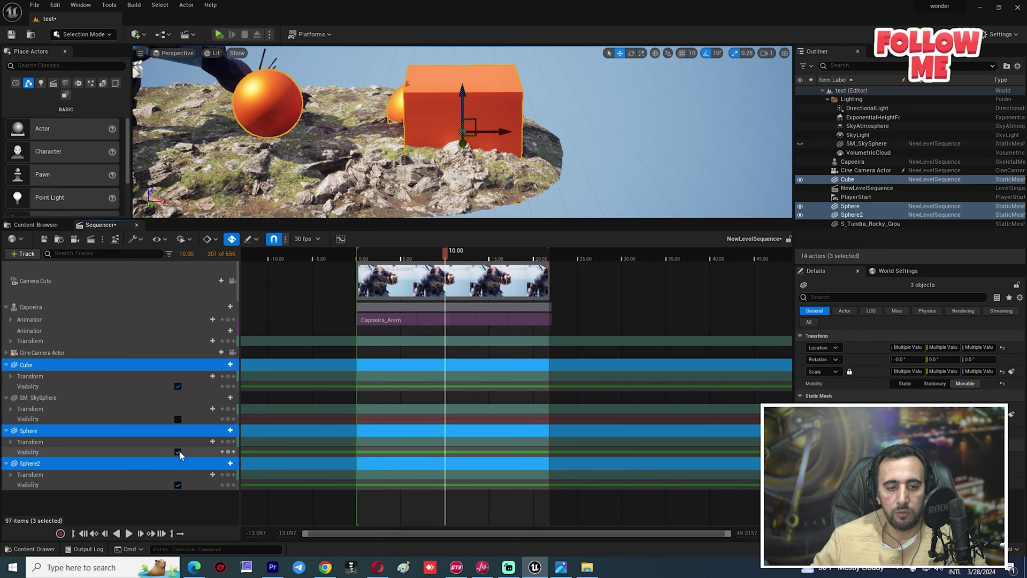
left_click(179, 484)
left_click(178, 452)
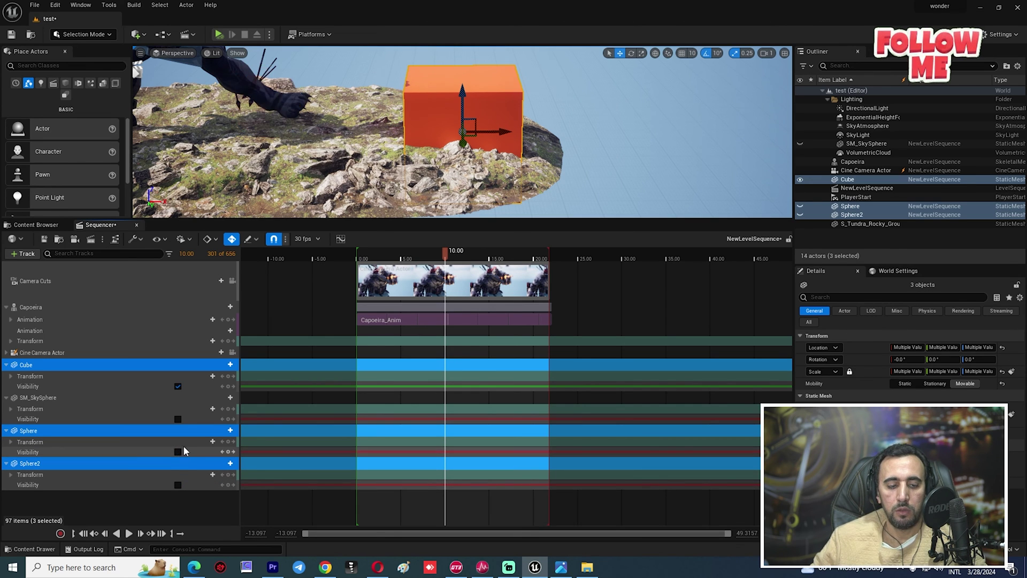
left_click(177, 386)
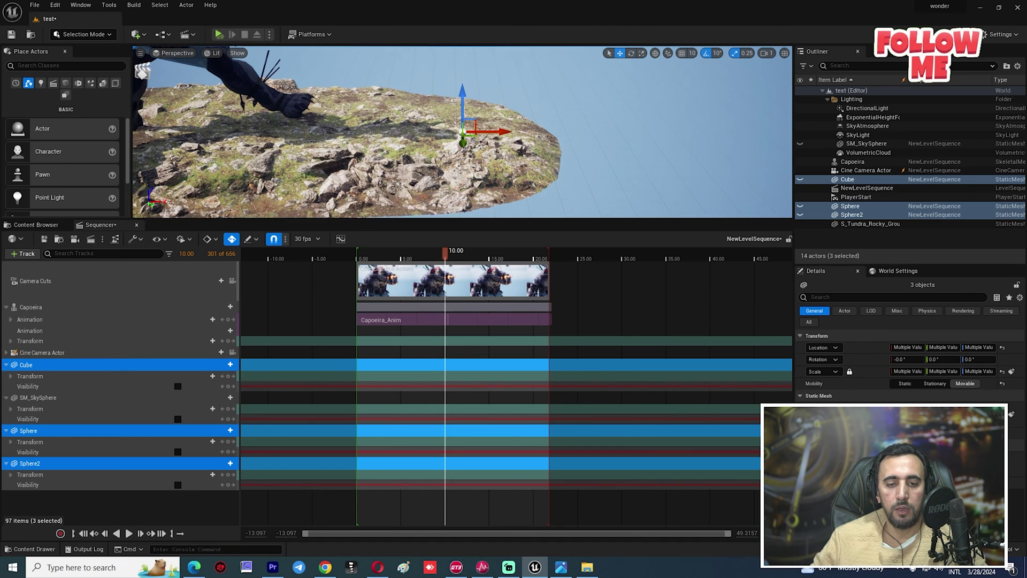
left_click(375, 145)
key("f")
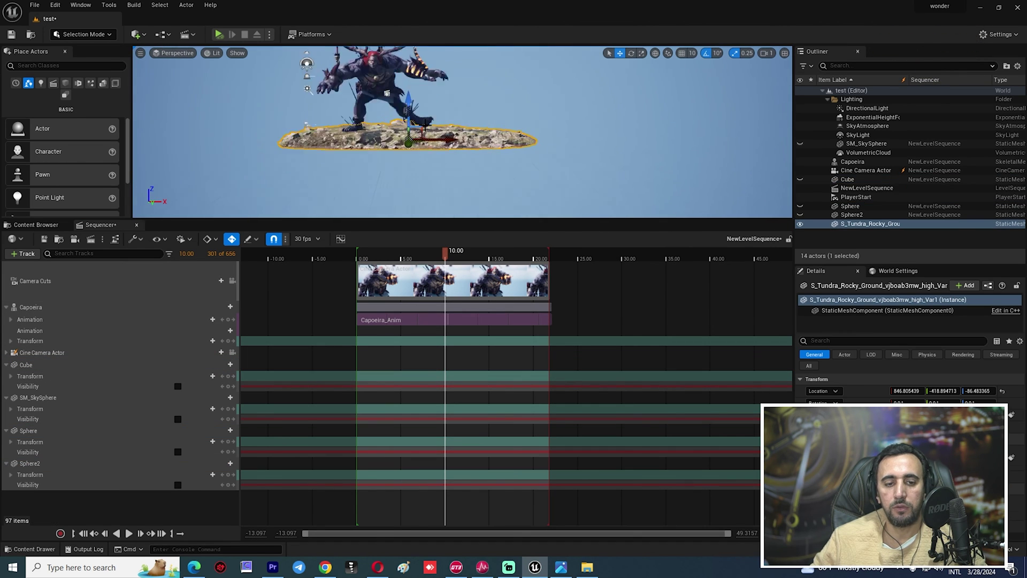
Step: Turn the visibility of both spheres and the cube back on in the sequence, toggling SM_SkySphere on and off again
left_click(161, 386)
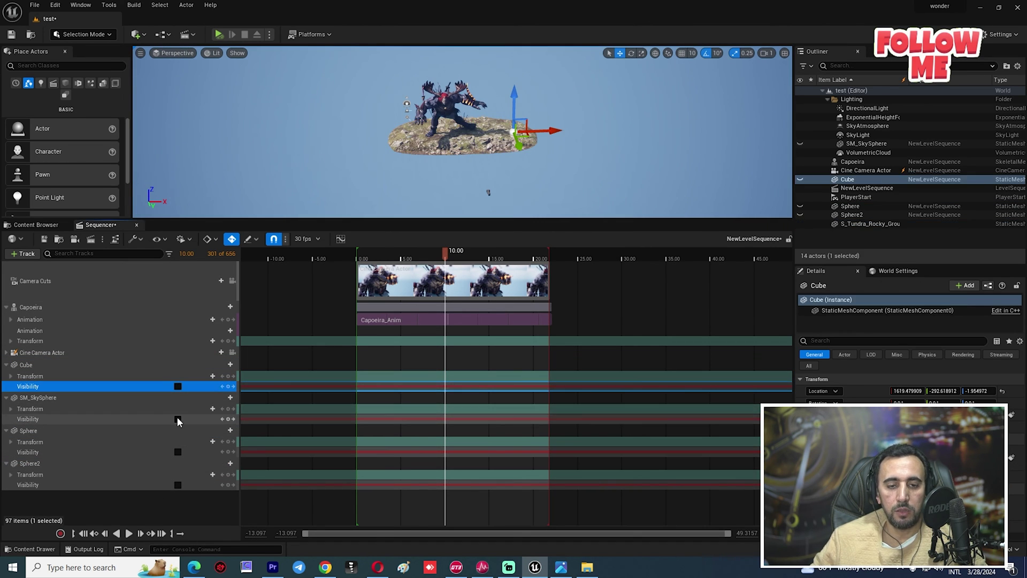
left_click(177, 420)
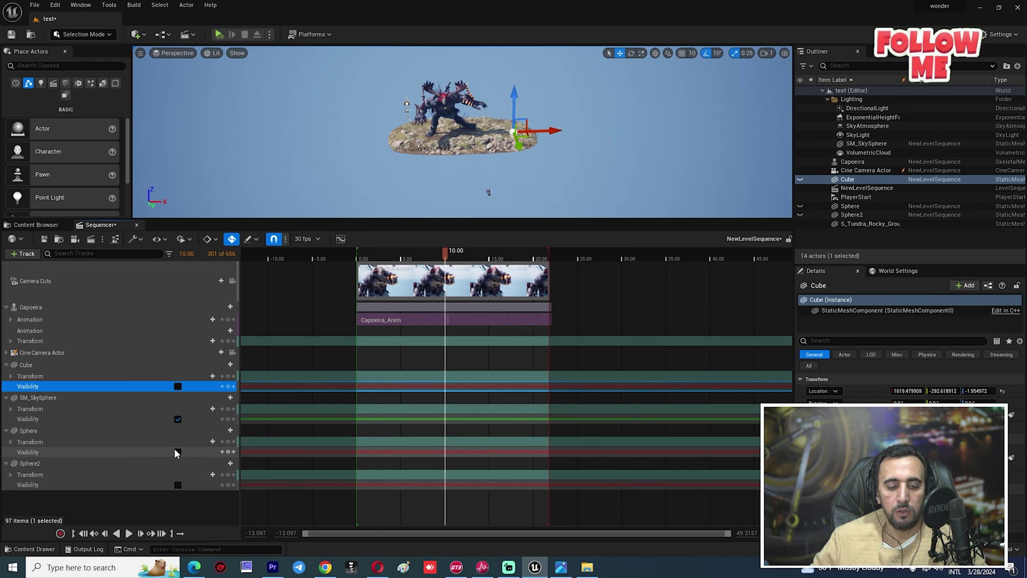
left_click(178, 483)
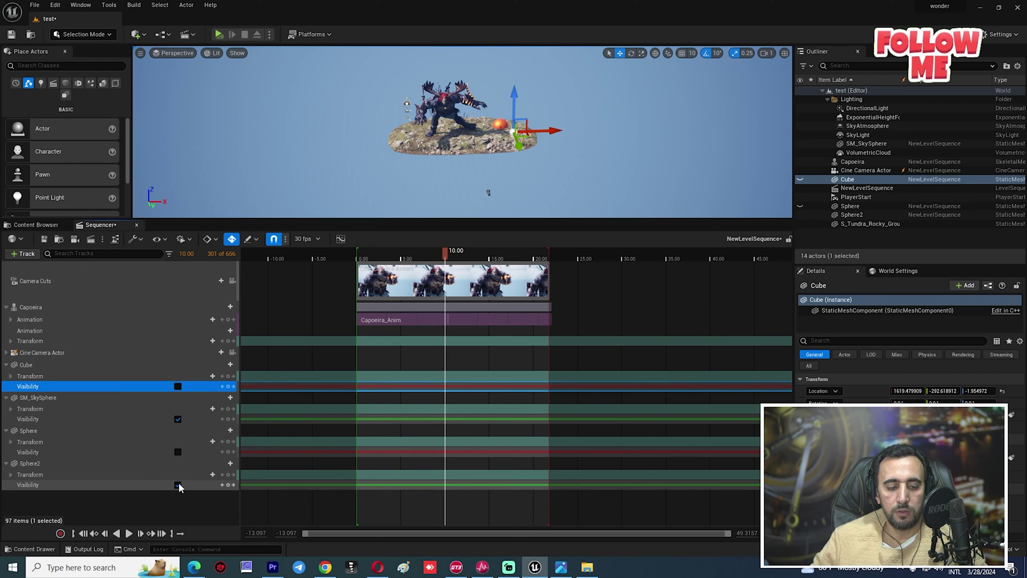
left_click(177, 456)
left_click(178, 451)
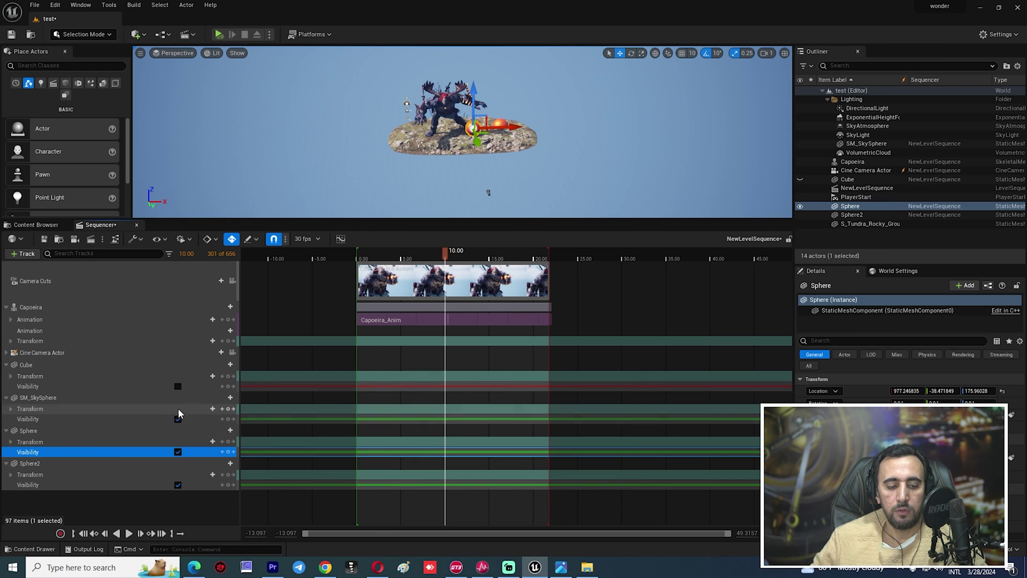
left_click(177, 386)
left_click(177, 419)
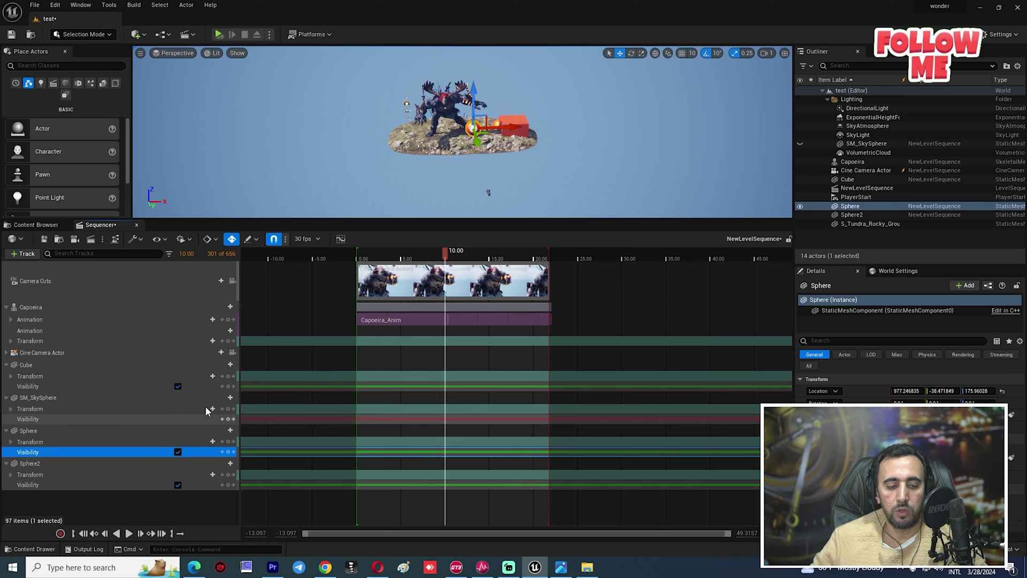
left_click(614, 138)
left_click(516, 124)
key("f")
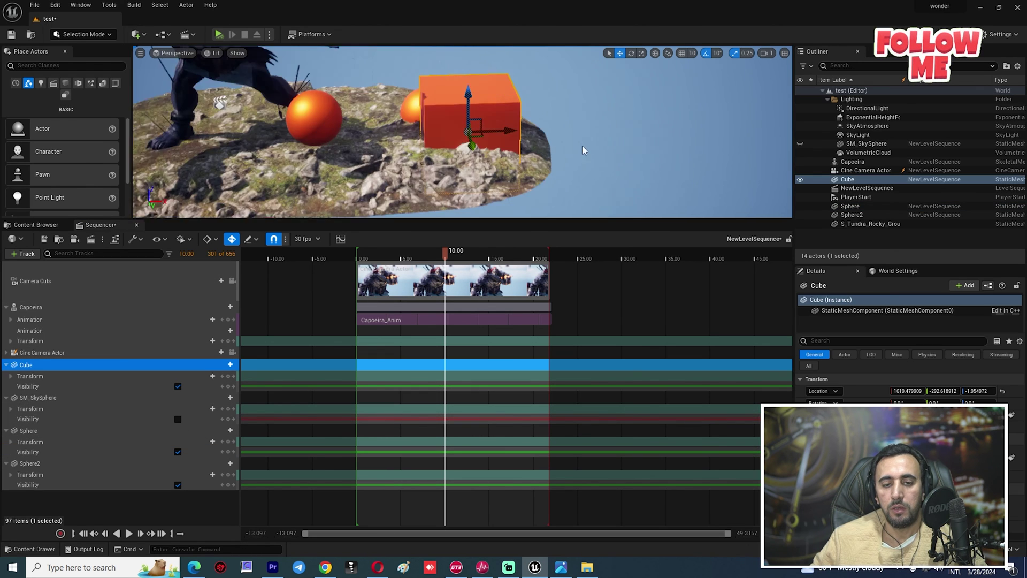
left_click_drag(583, 150, 729, 147, "alt")
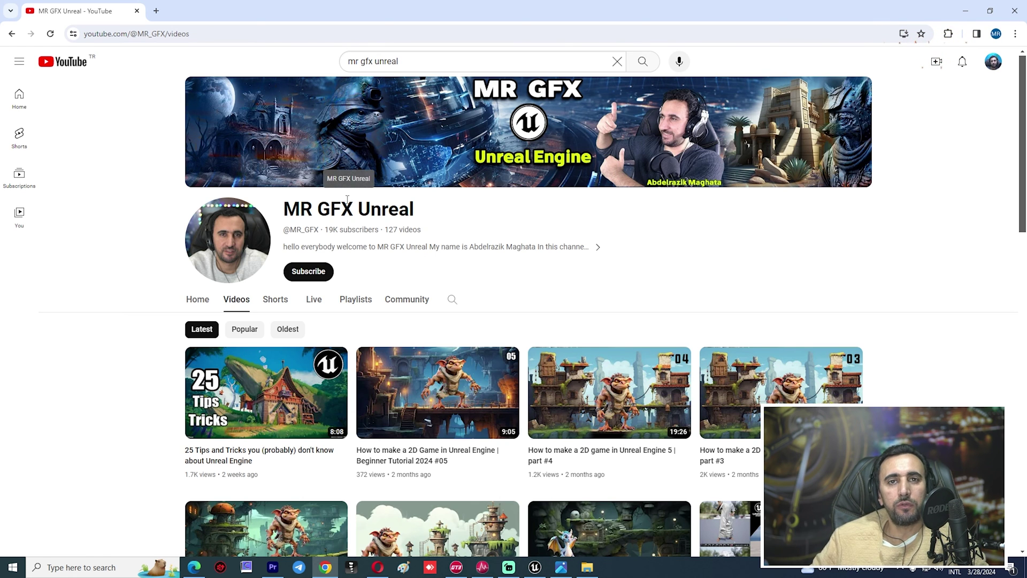
Step: Switch to the MR GFX Unreal YouTube channel in Chrome and look through its list of published videos
scroll(557, 243, "down", 10)
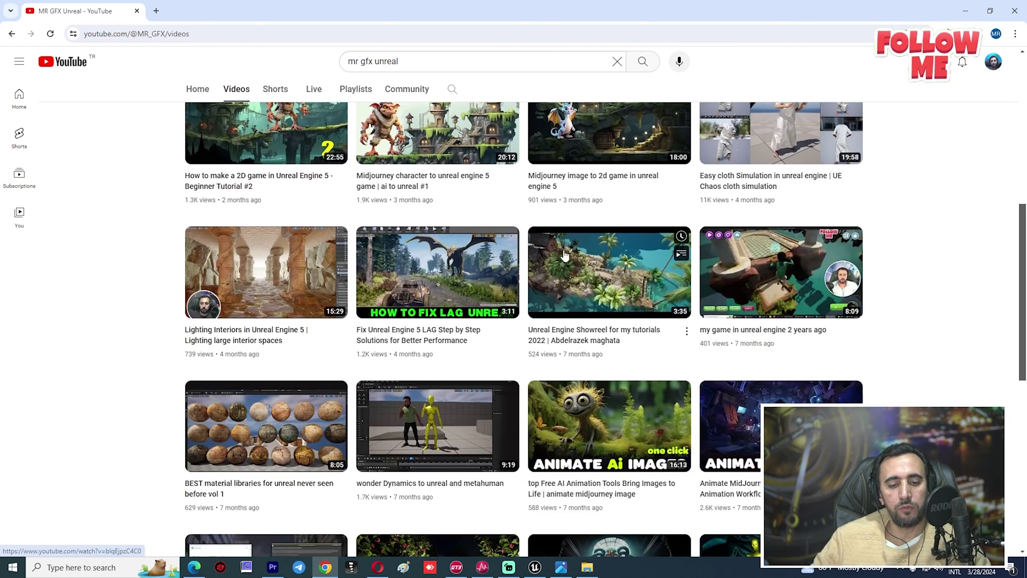
scroll(306, 342, "up", 10)
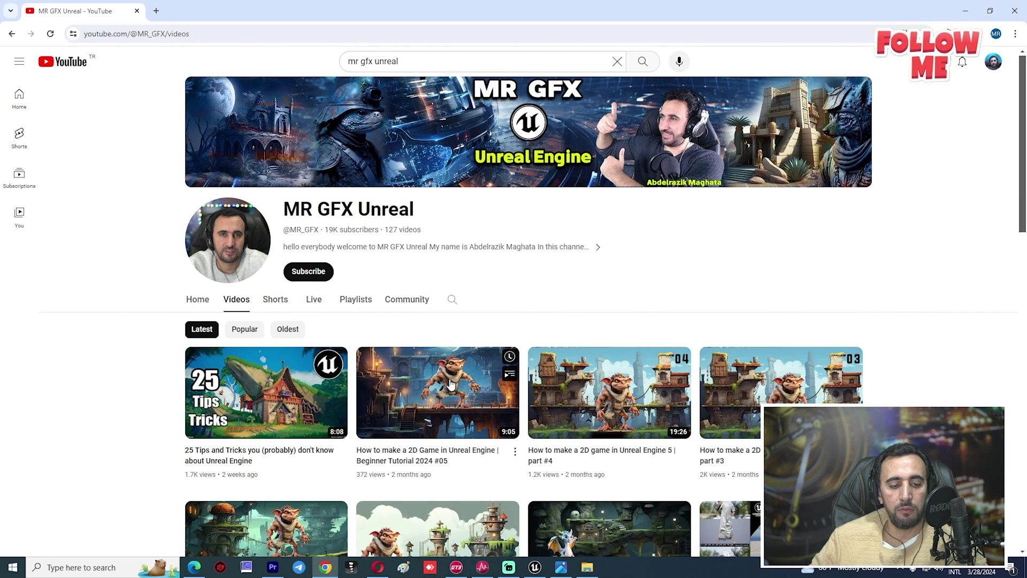
scroll(764, 399, "down", 8)
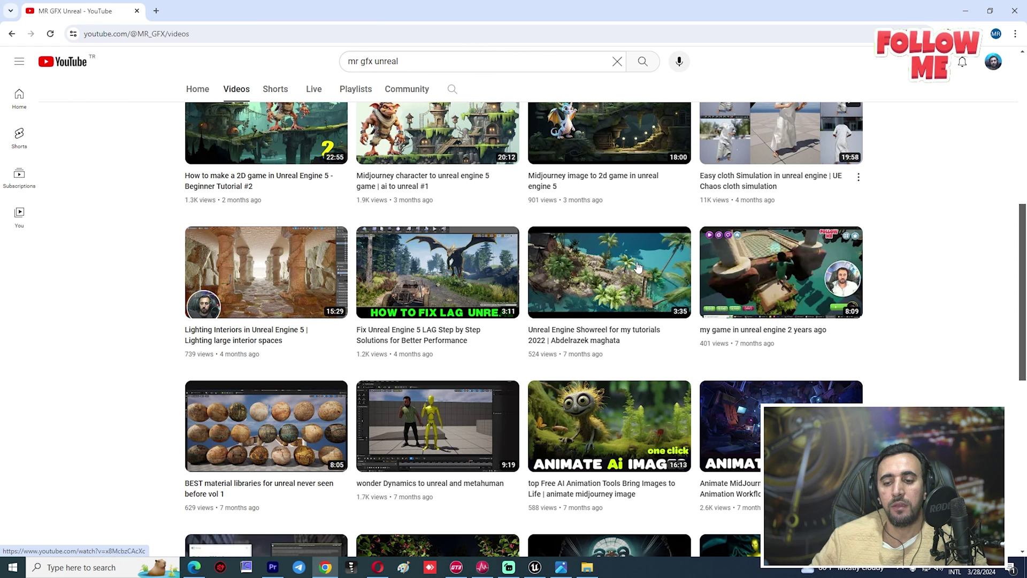
scroll(739, 310, "down", 8)
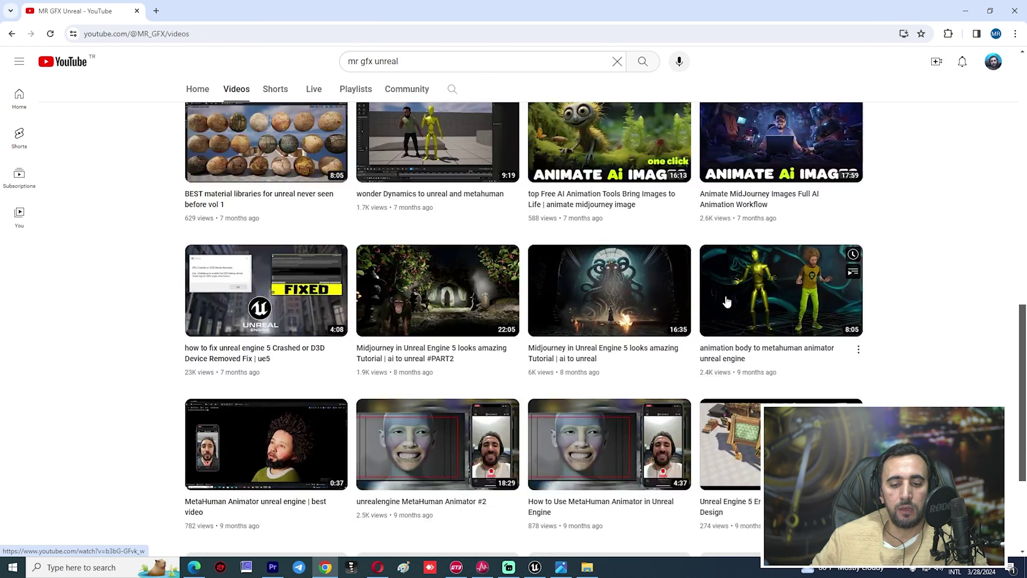
scroll(666, 363, "down", 9)
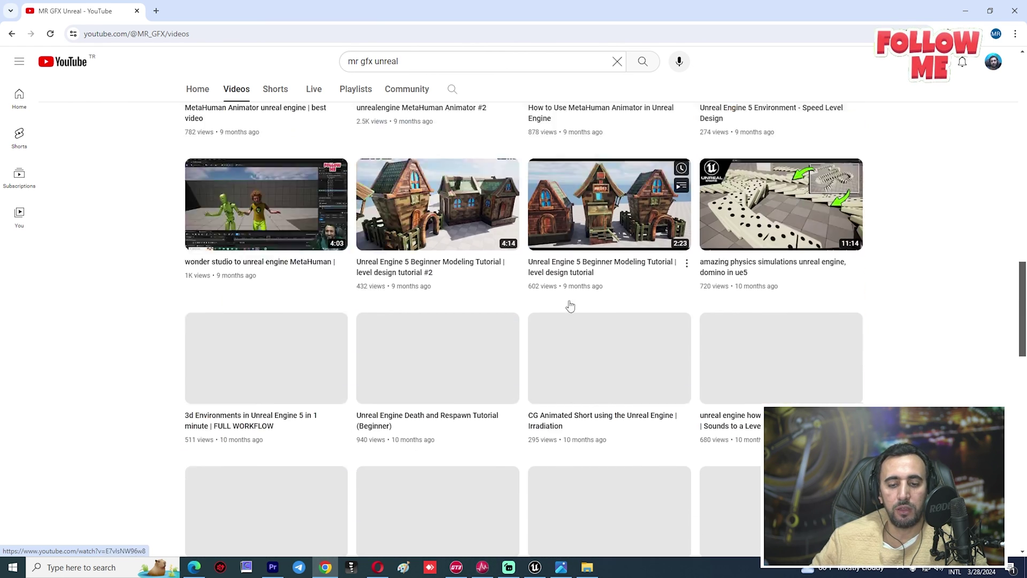
scroll(732, 311, "down", 20)
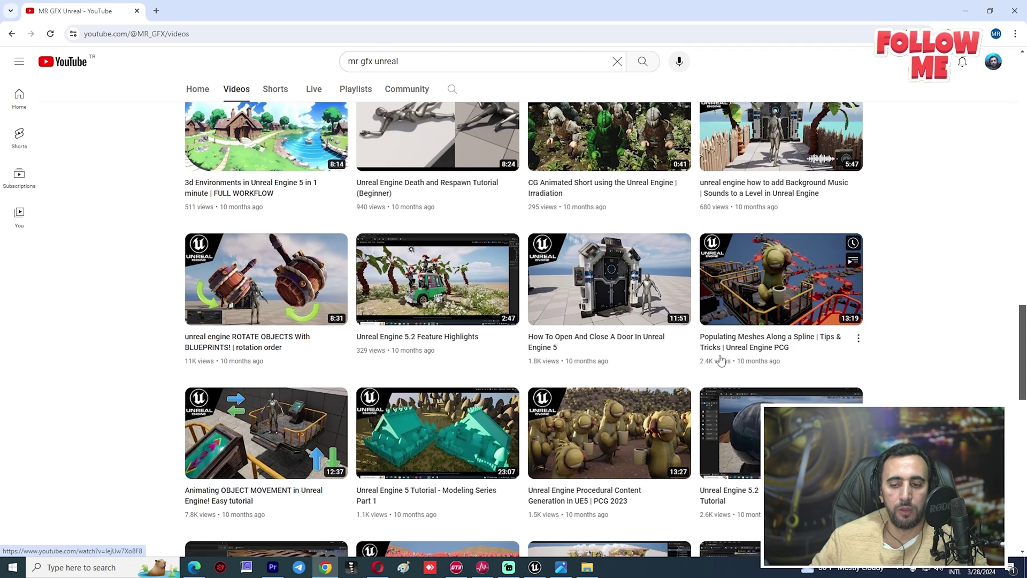
scroll(732, 310, "down", 17)
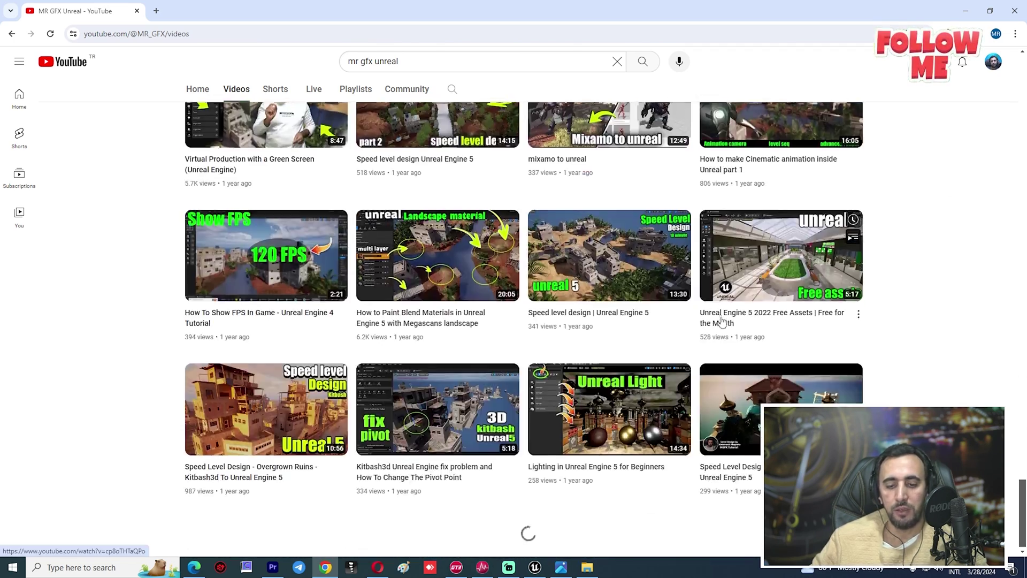
scroll(722, 323, "down", 15)
scroll(759, 351, "down", 3)
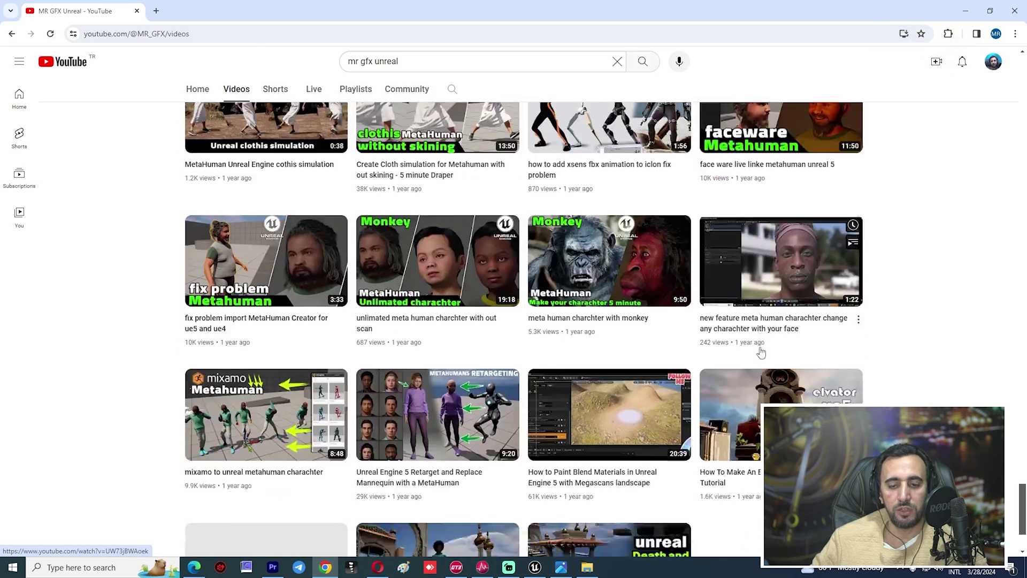
Step: Subscribe to the MR GFX Unreal channel and set its notifications to All
scroll(759, 351, "up", 20)
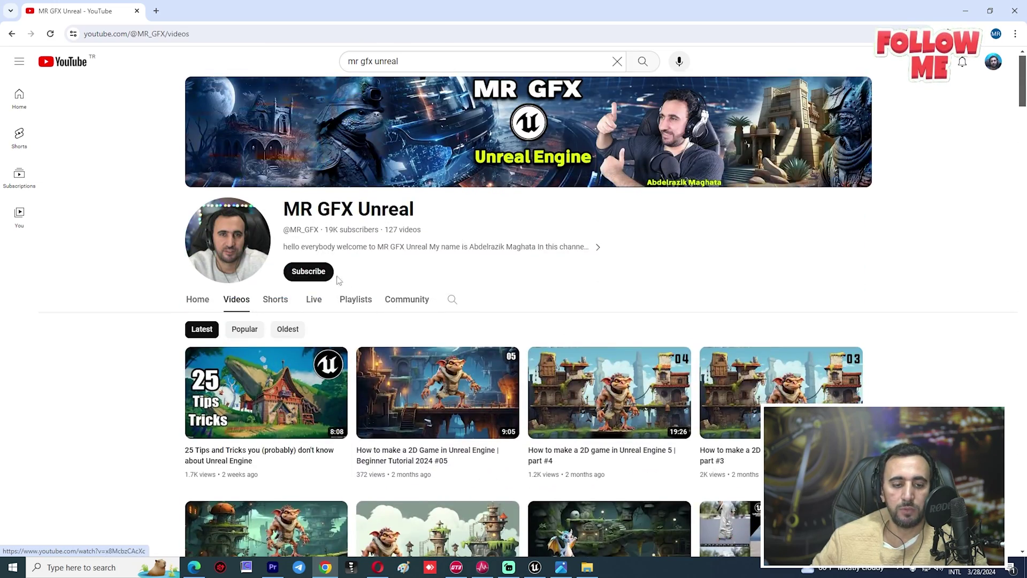
left_click(296, 273)
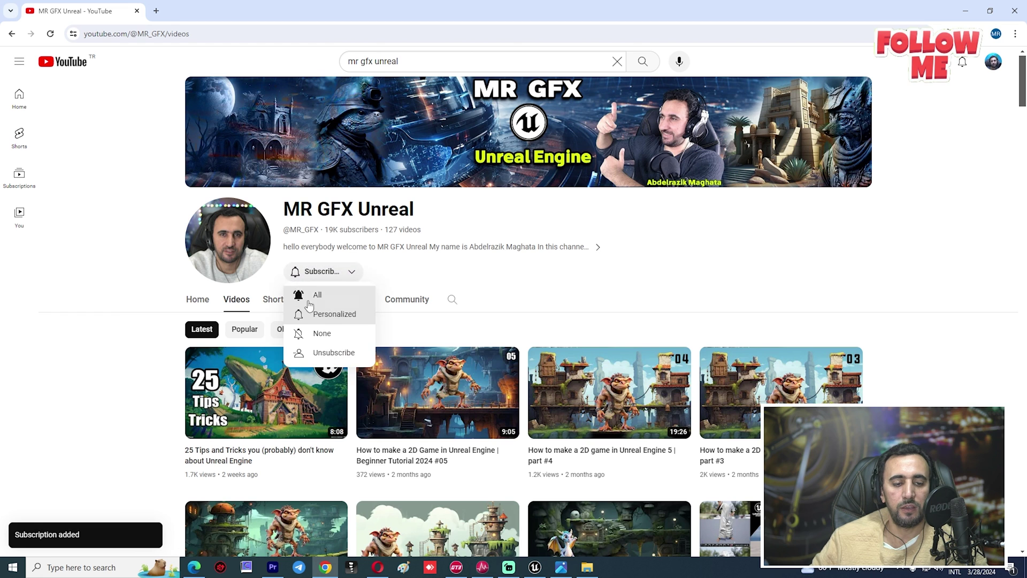
left_click(313, 296)
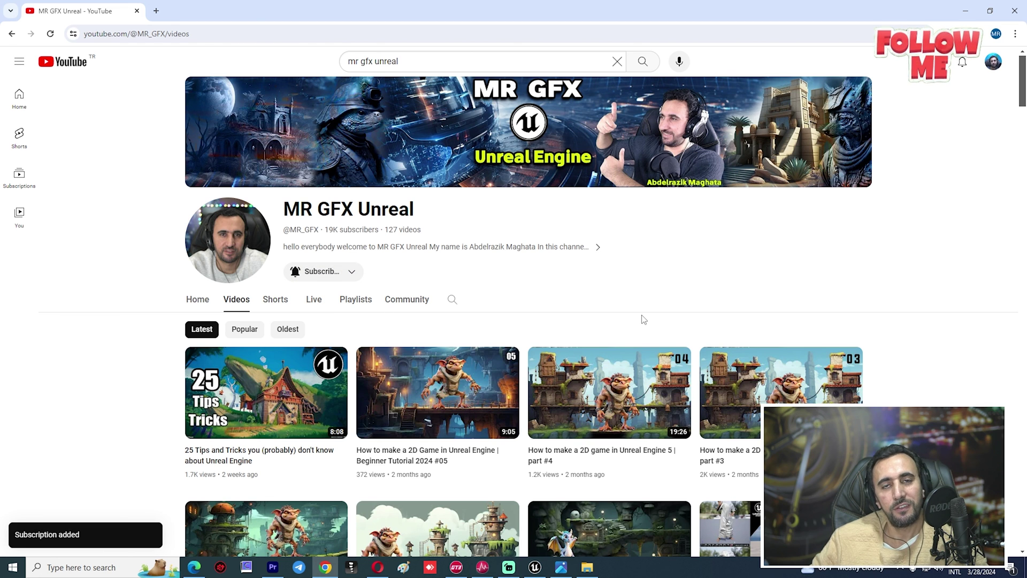